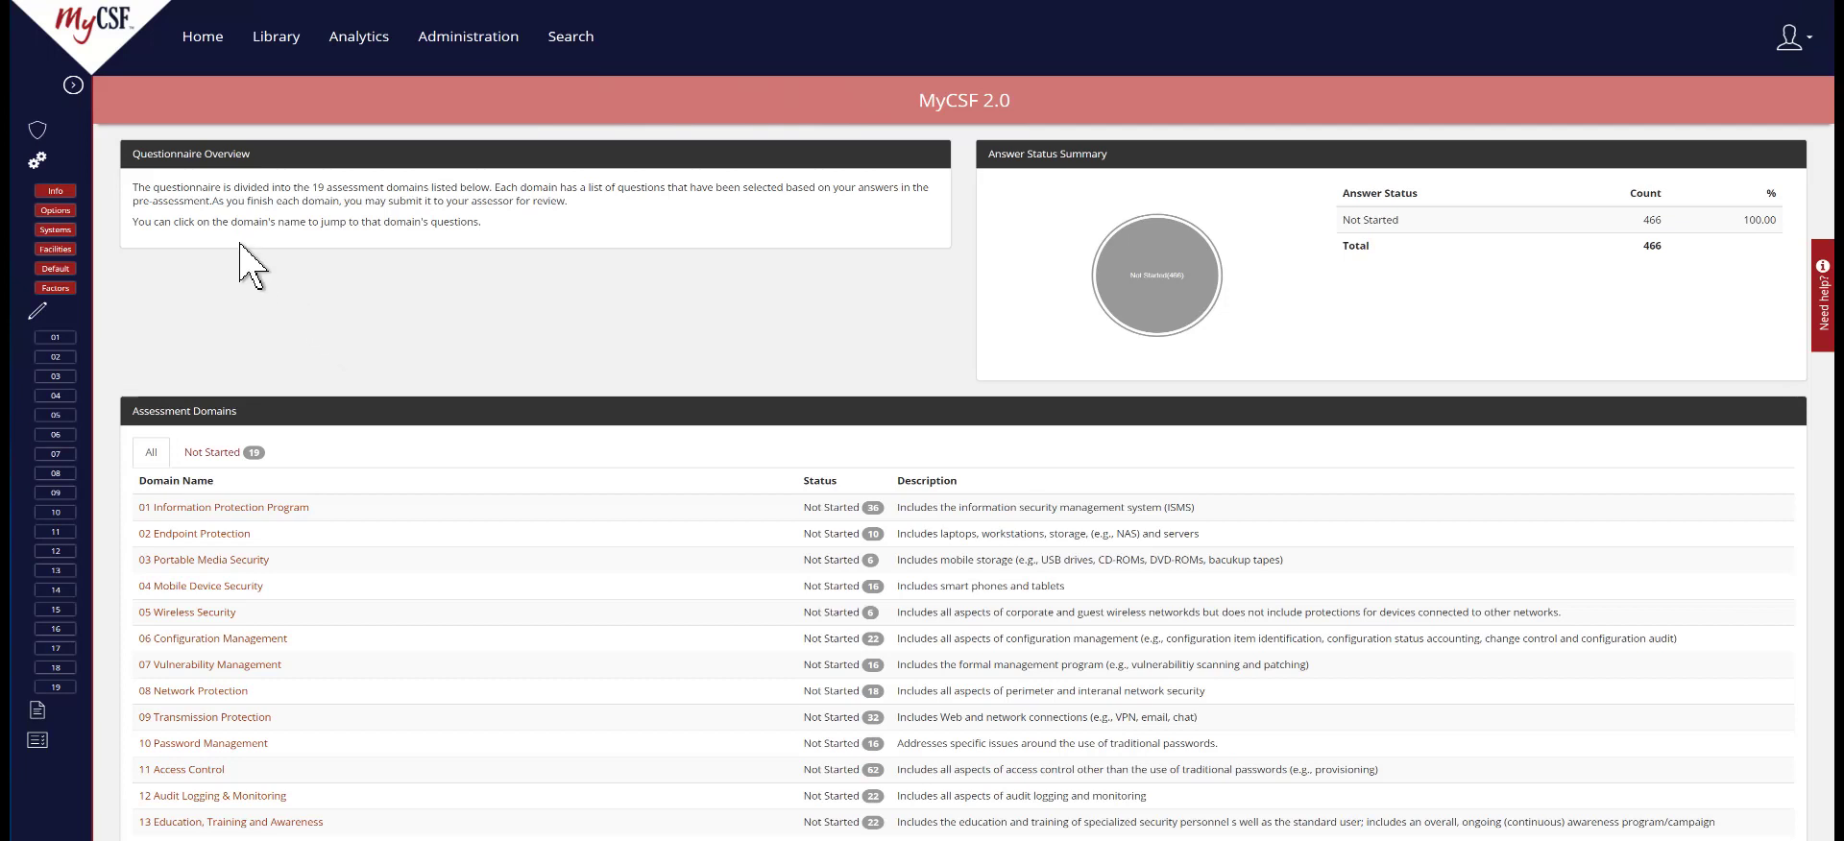
- Look over the questionnaire's full section list and answer status summary, and open the 02 Endpoint Protection domain
left_click(74, 85)
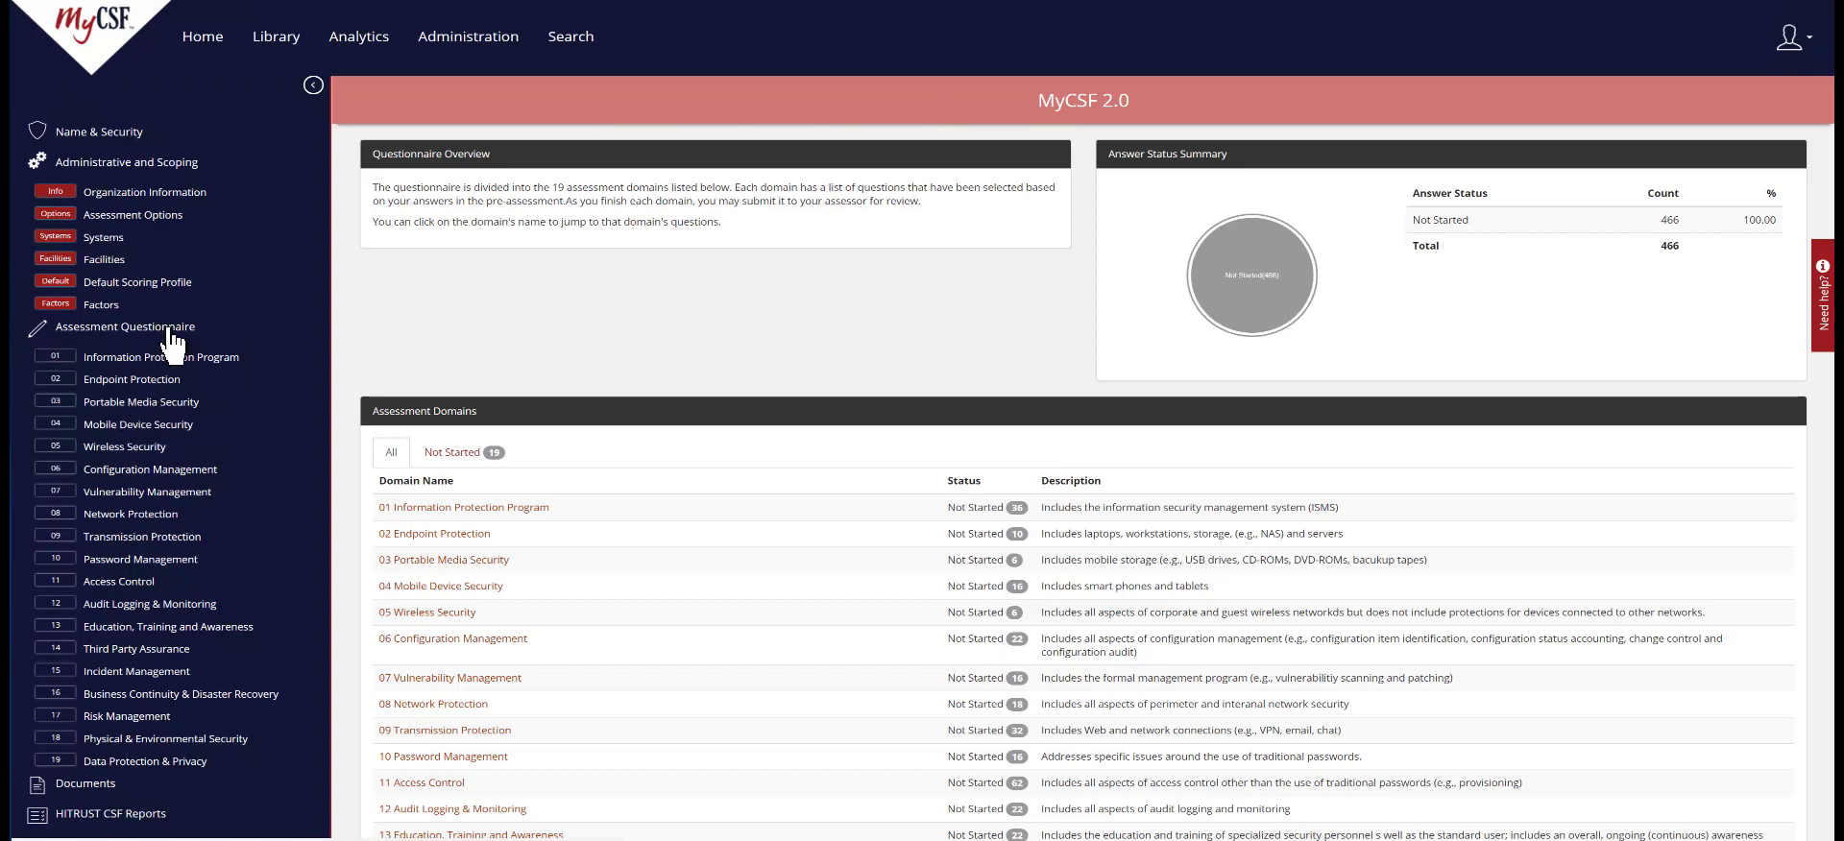
left_click(312, 86)
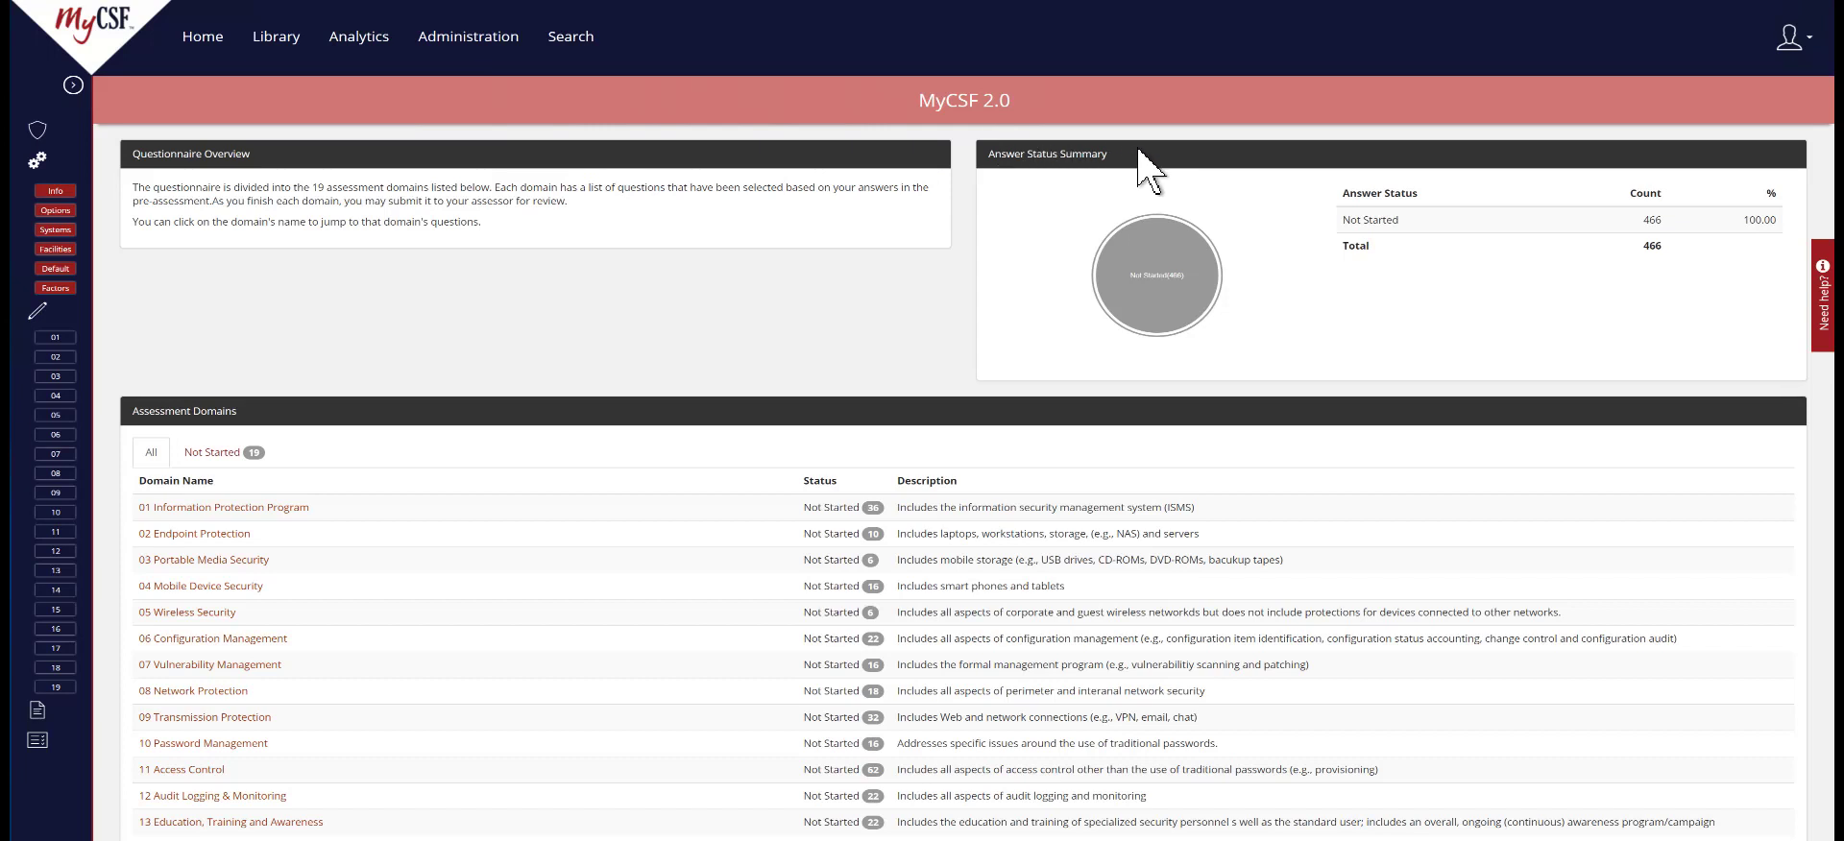
mouse_move(1148, 231)
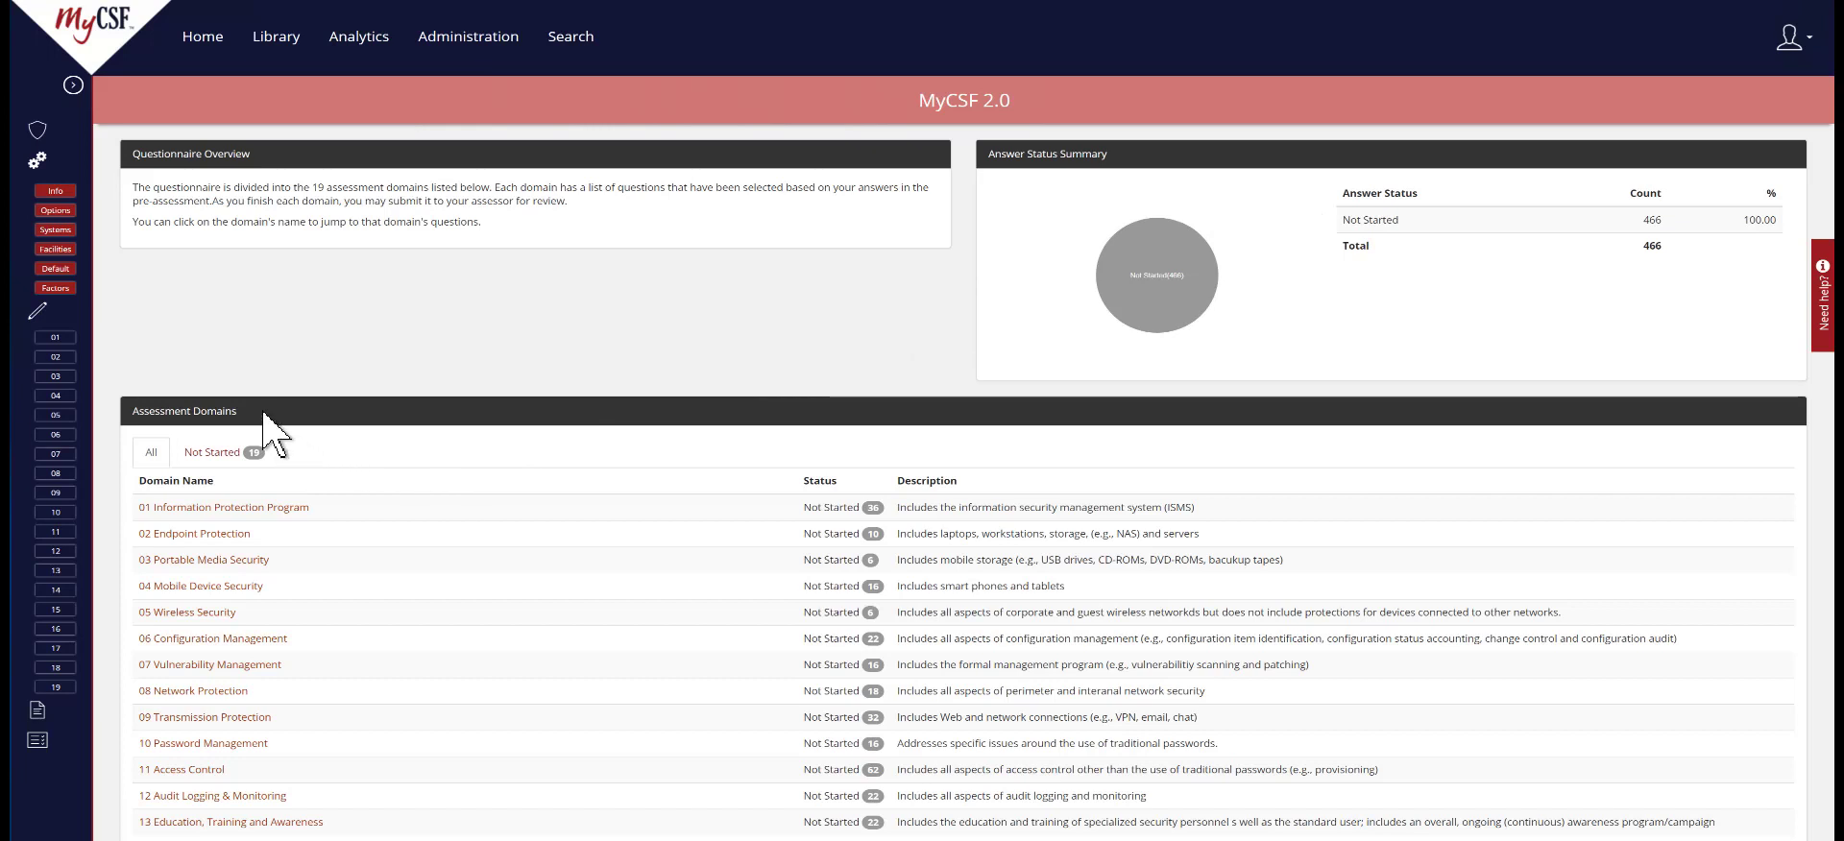
left_click(211, 534)
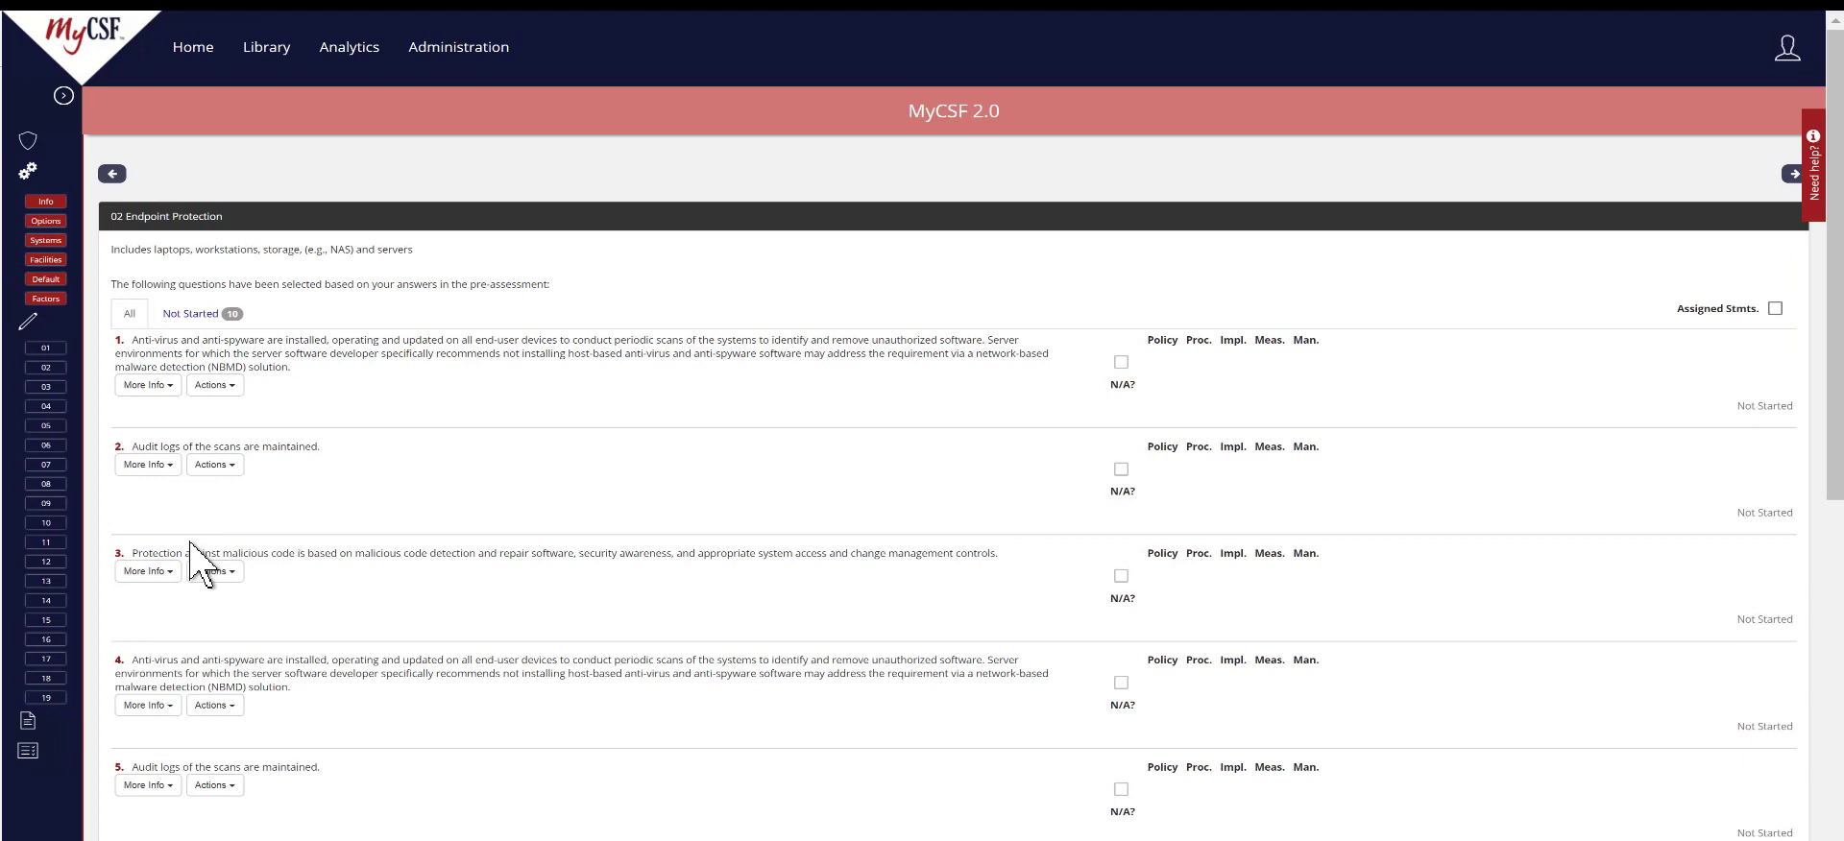
- Score statement 1, on anti-virus and anti-spyware, at 100% for Meas. and Man., and save the answer
left_click(394, 403)
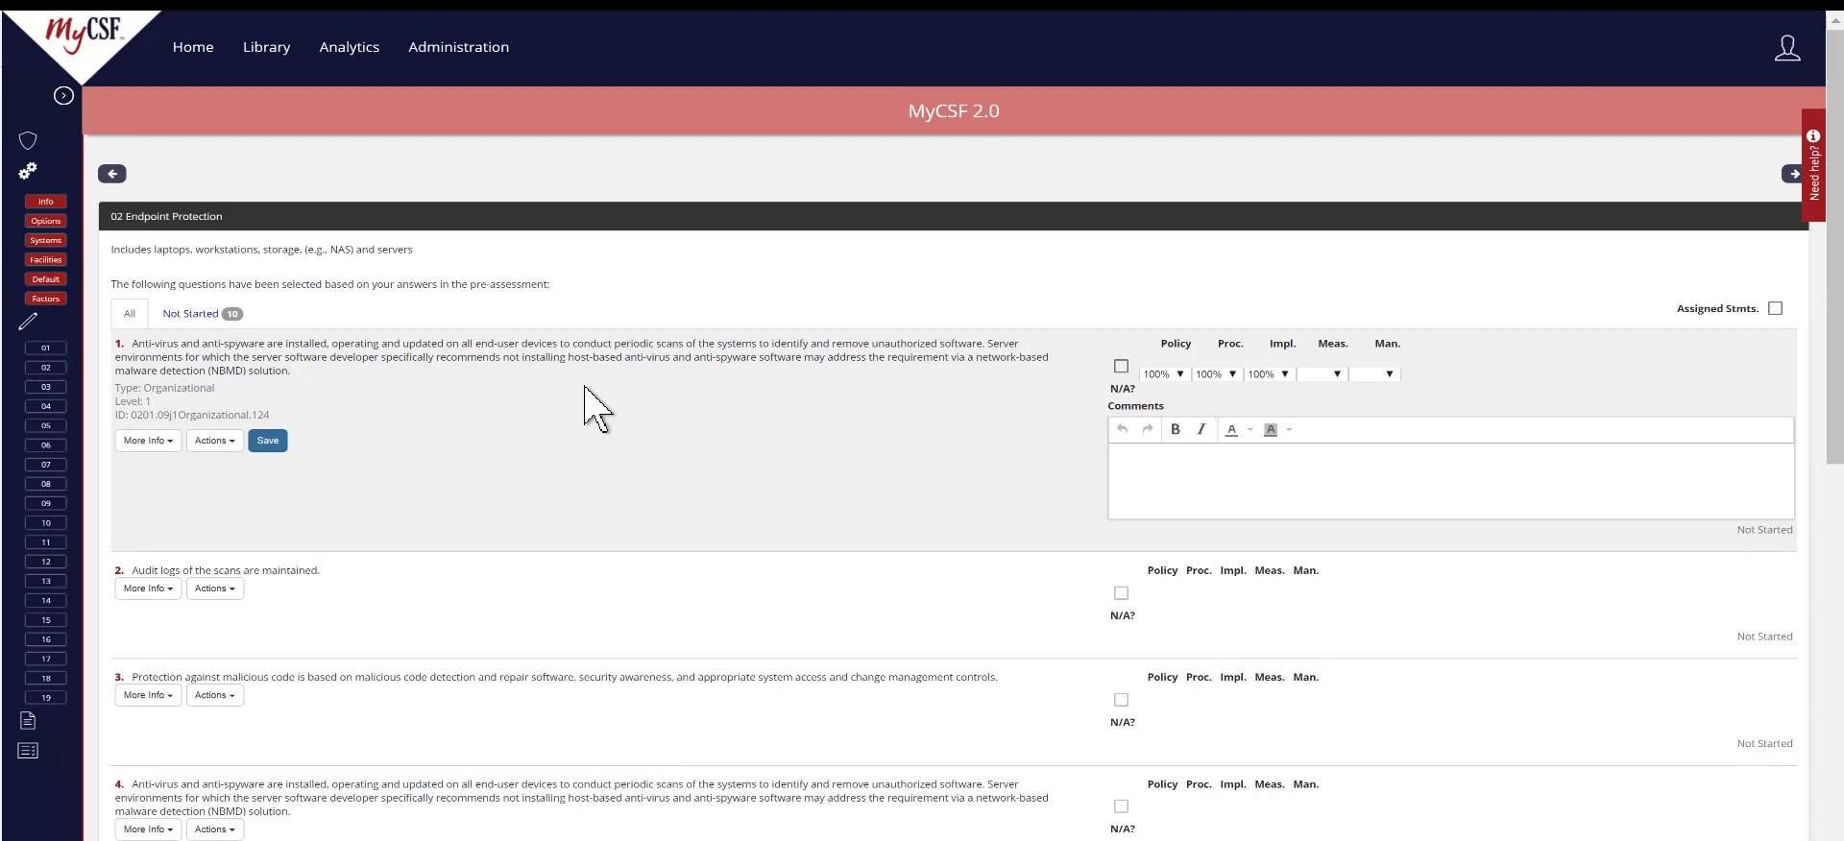
left_click(1338, 376)
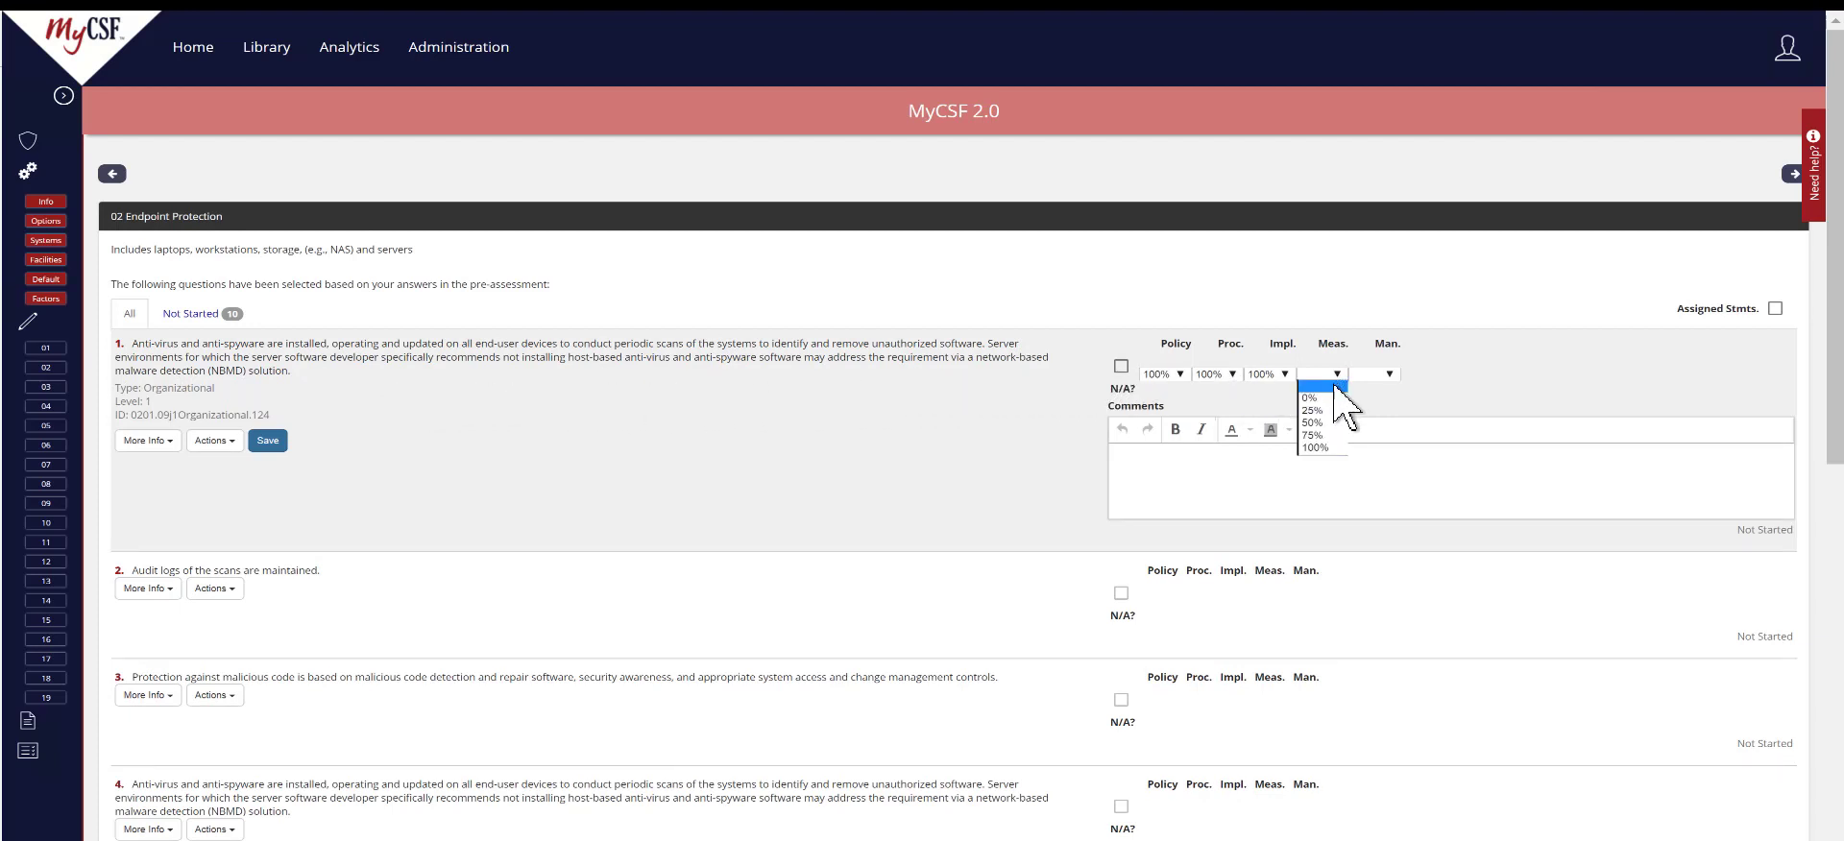
left_click(1325, 452)
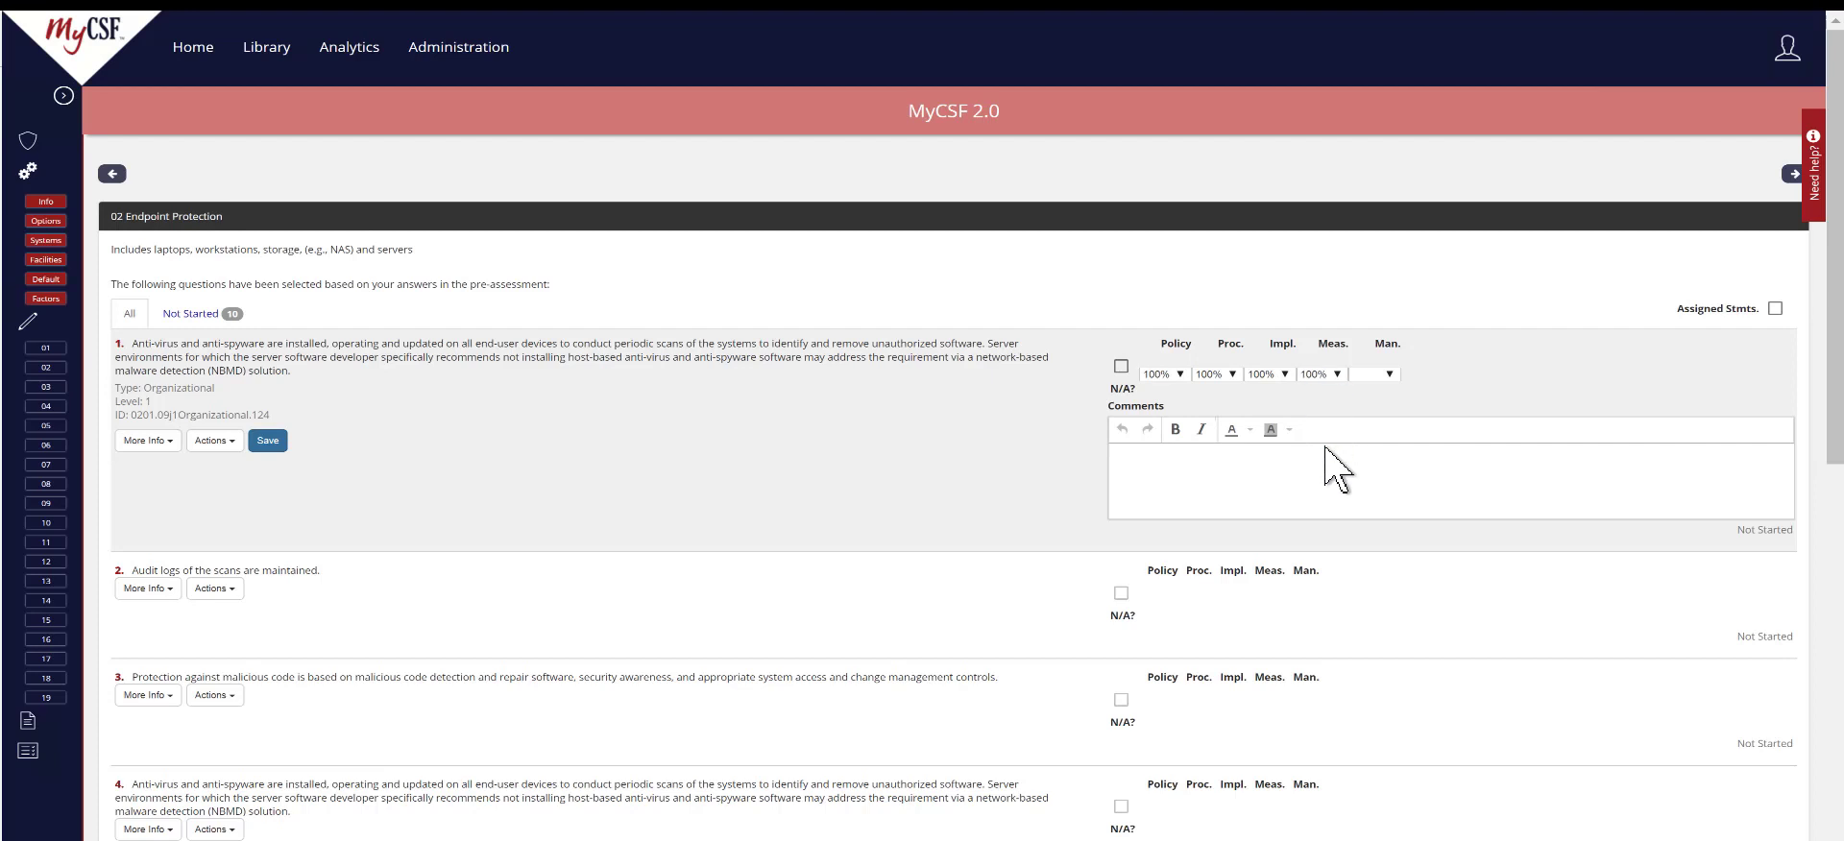
left_click(1389, 377)
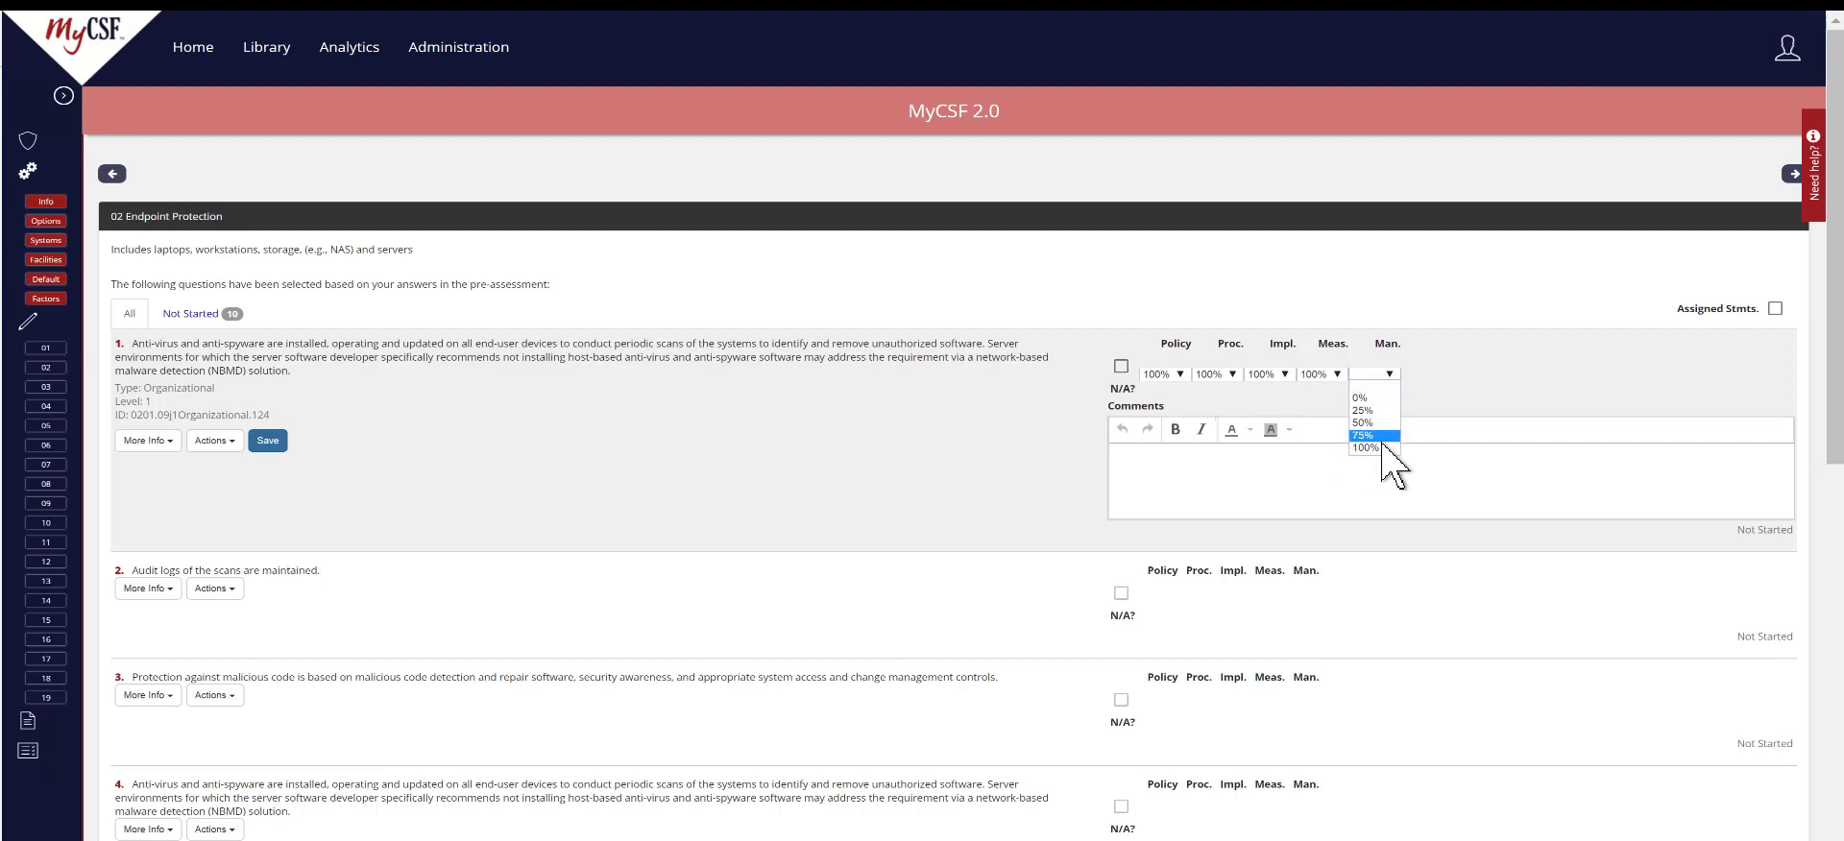
left_click(1385, 453)
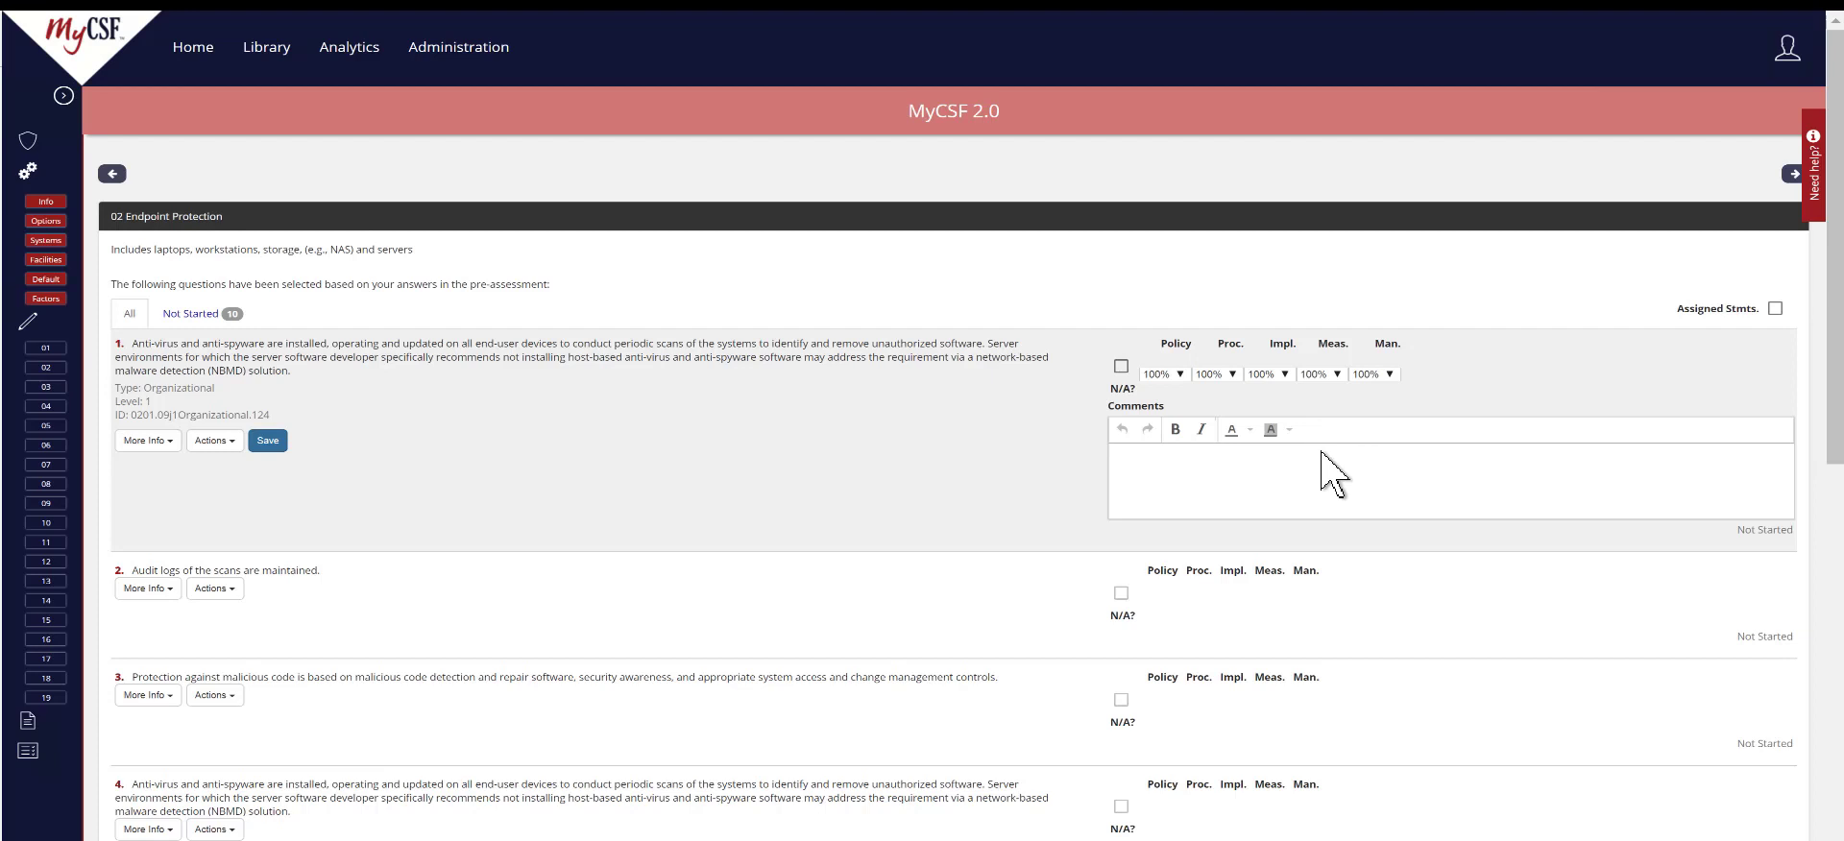
left_click(281, 445)
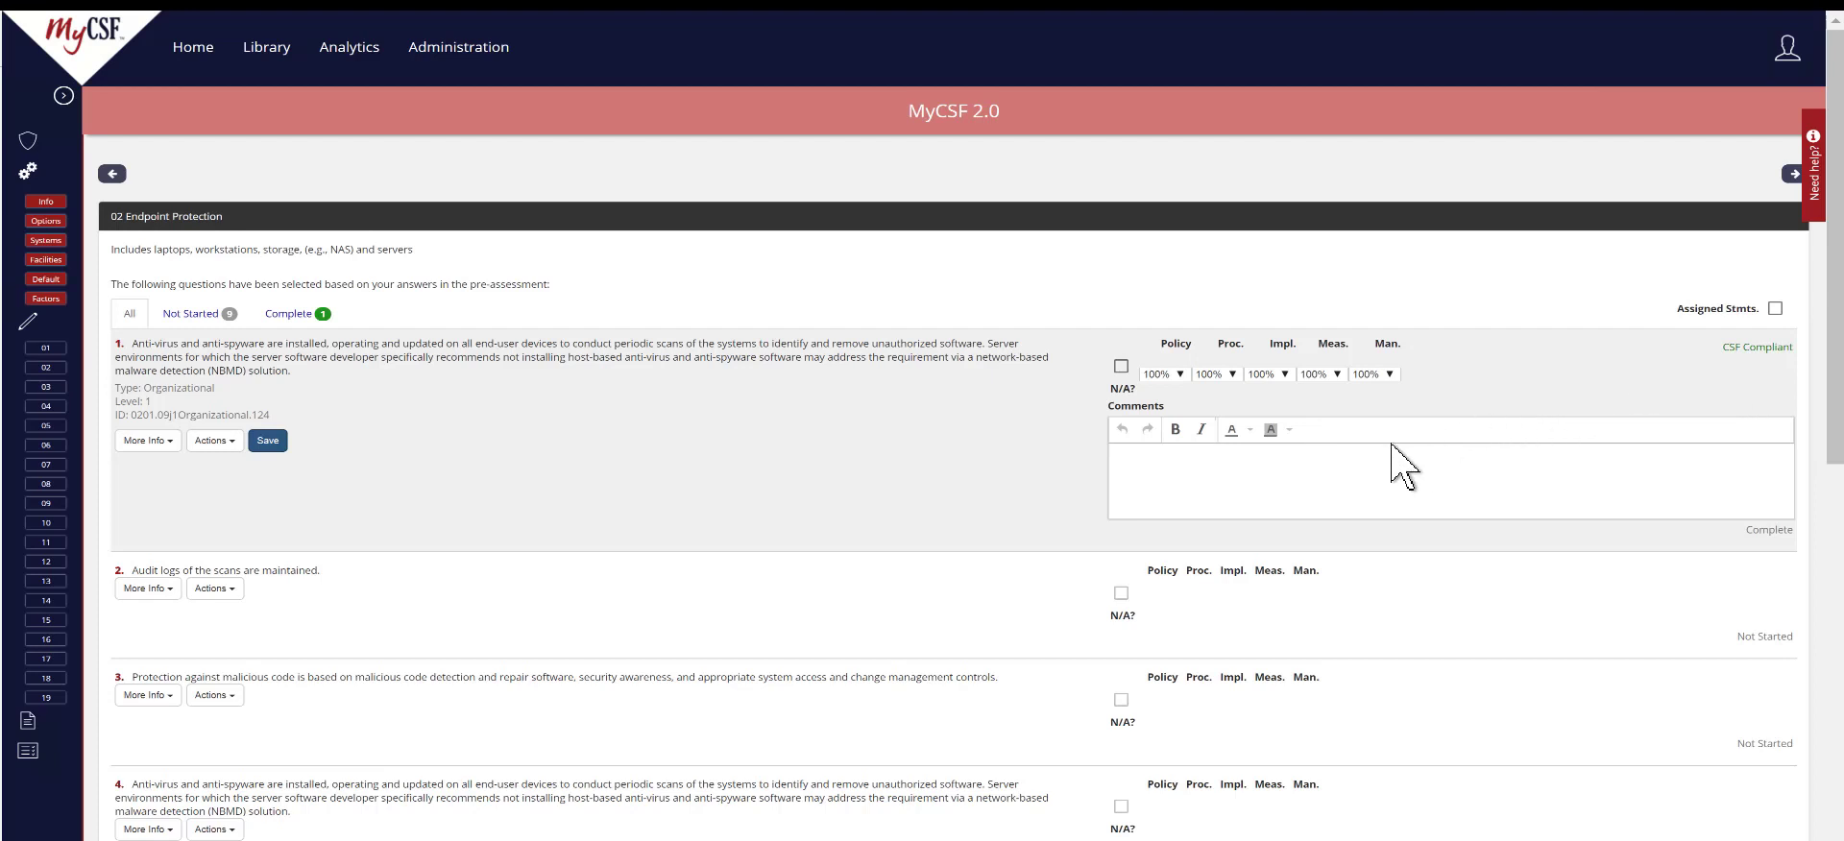
- Score statement 2, on scan audit logs, at 0% for Impl., Meas. and Man., and save the answer
left_click(512, 599)
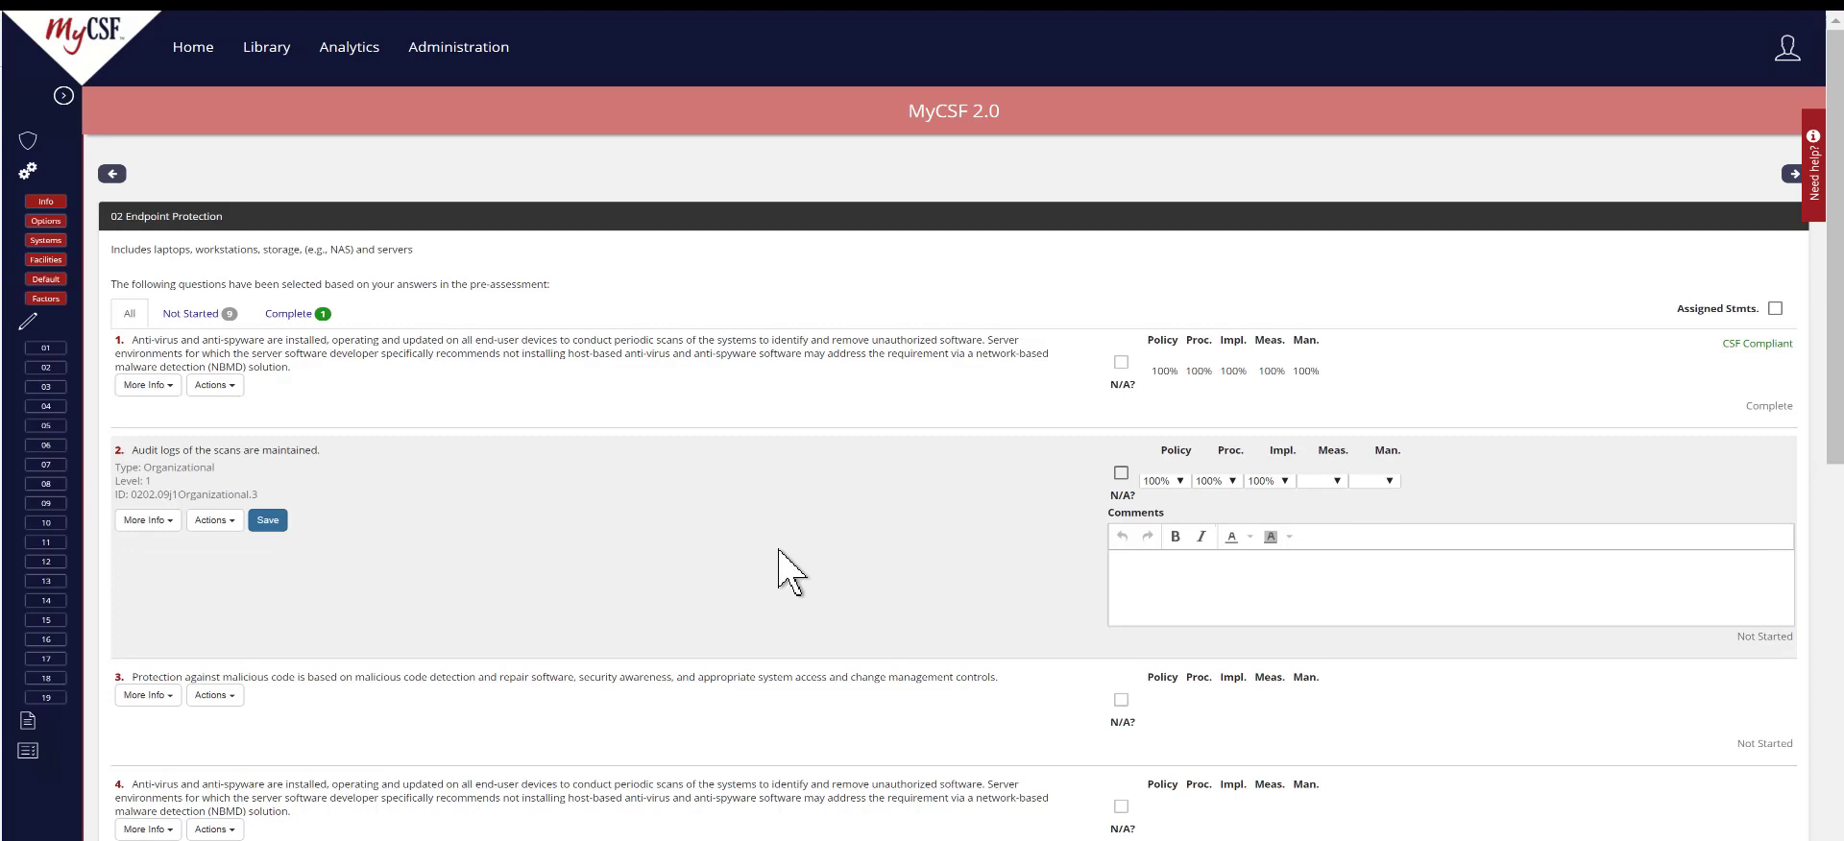
left_click(1282, 482)
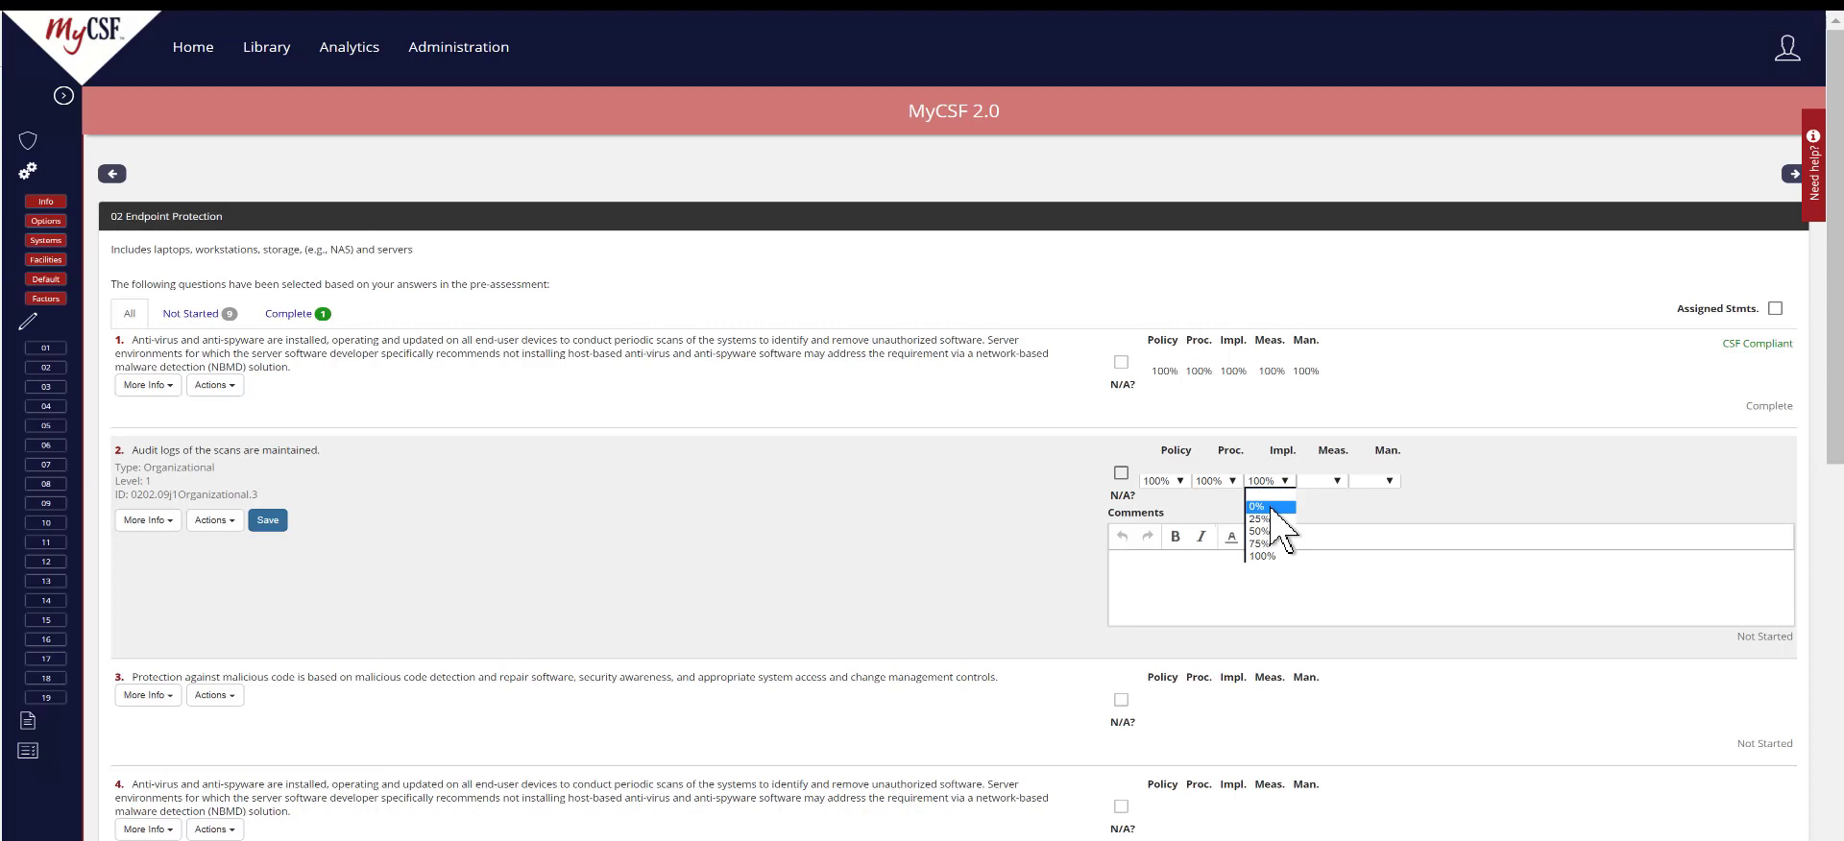
left_click(1272, 507)
left_click(1334, 482)
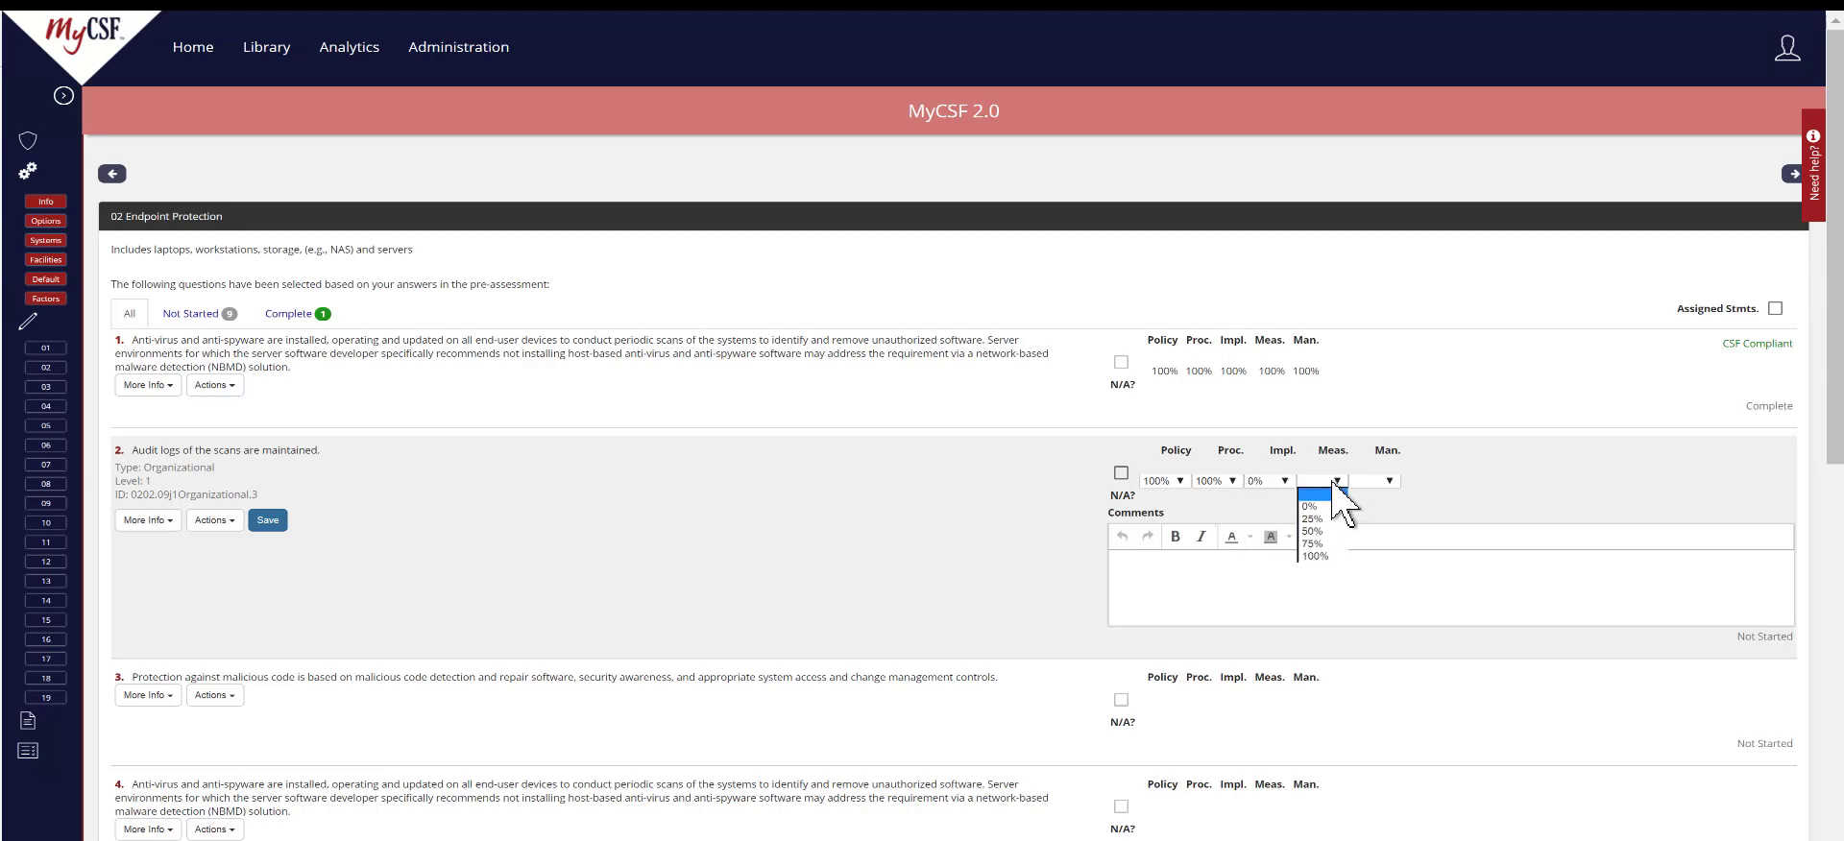
left_click(1326, 507)
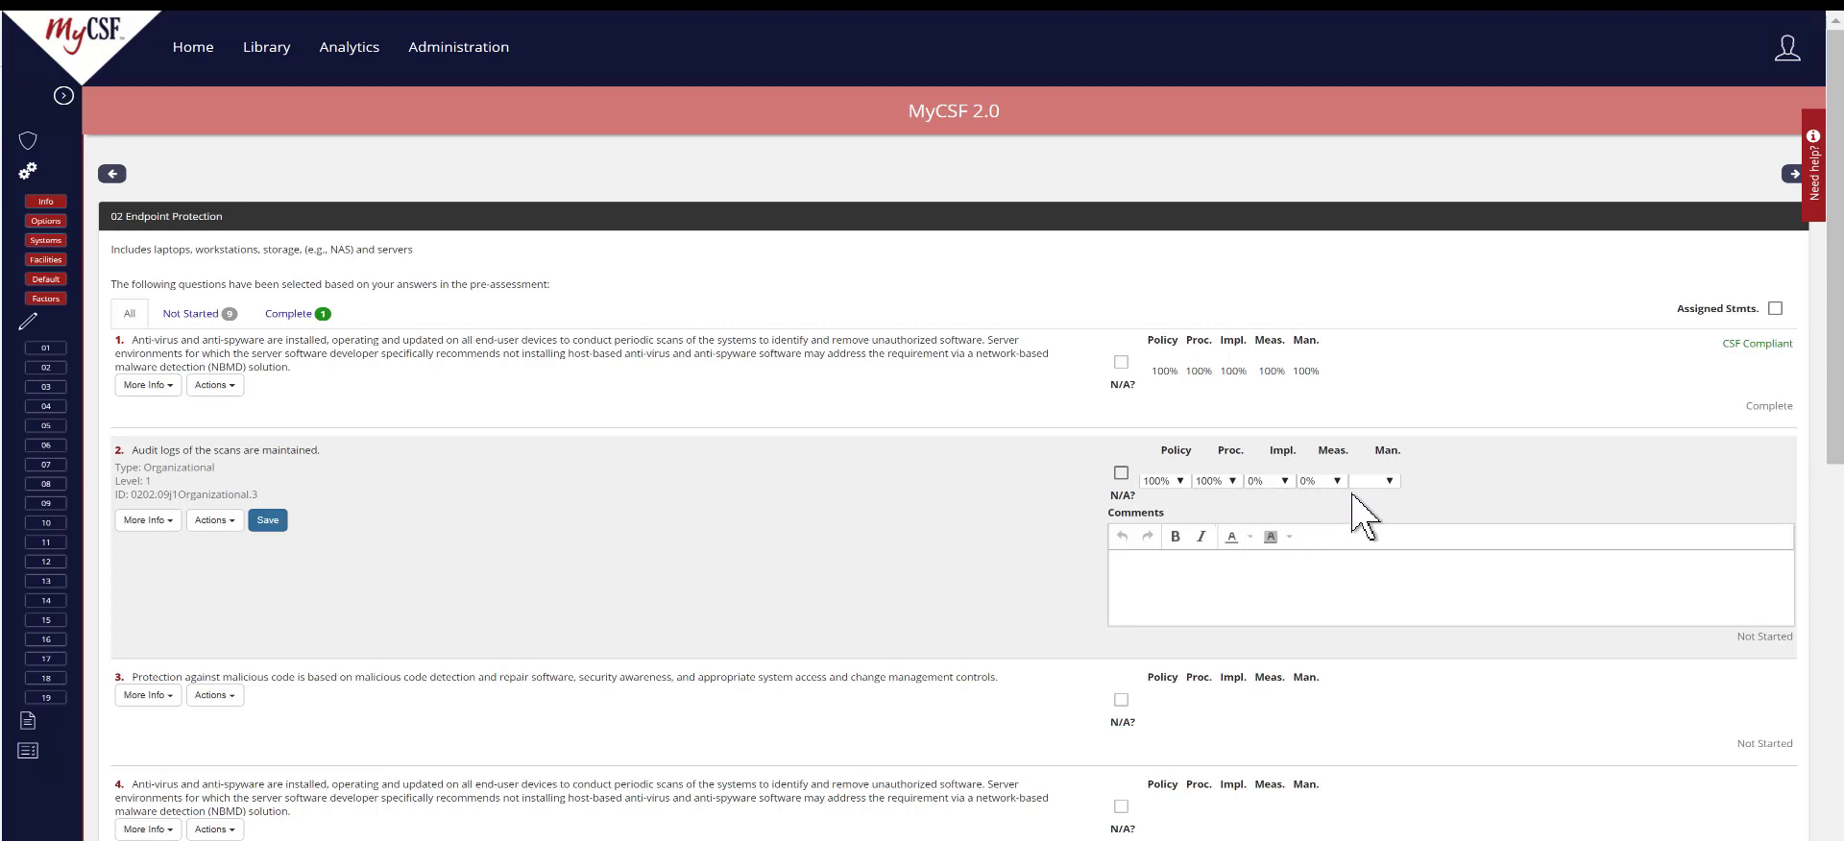
left_click(1387, 483)
left_click(1379, 507)
left_click(277, 520)
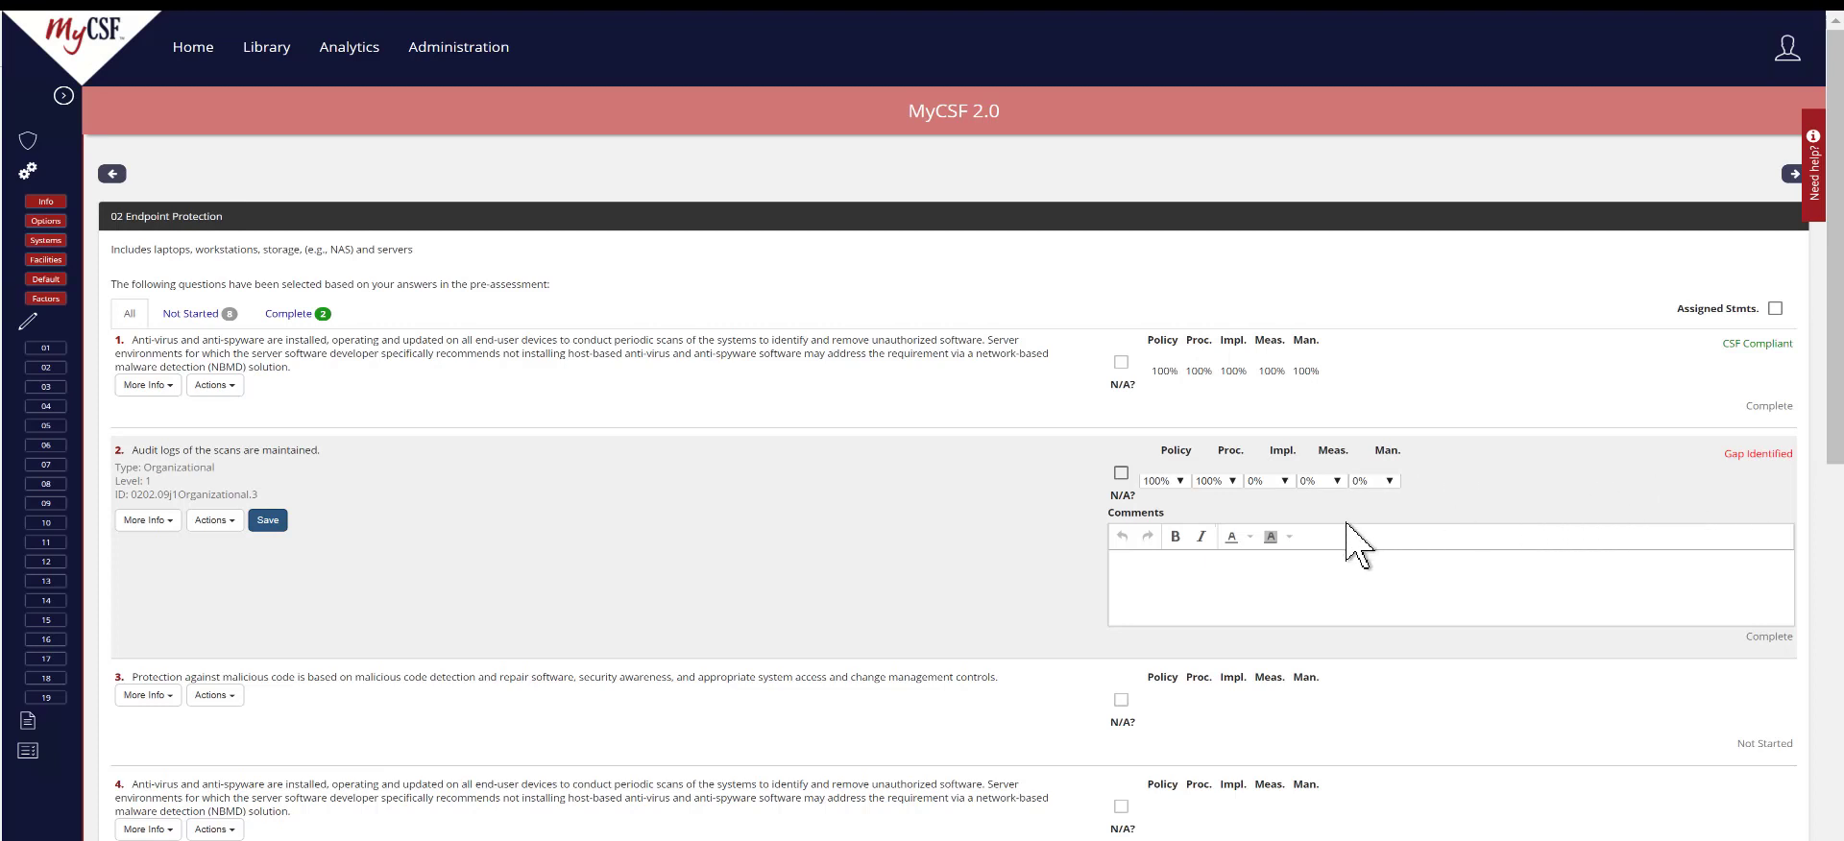
- Review the completed statements, and mark statement 5 among those not started as N/A and save it without an explanation
left_click(302, 325)
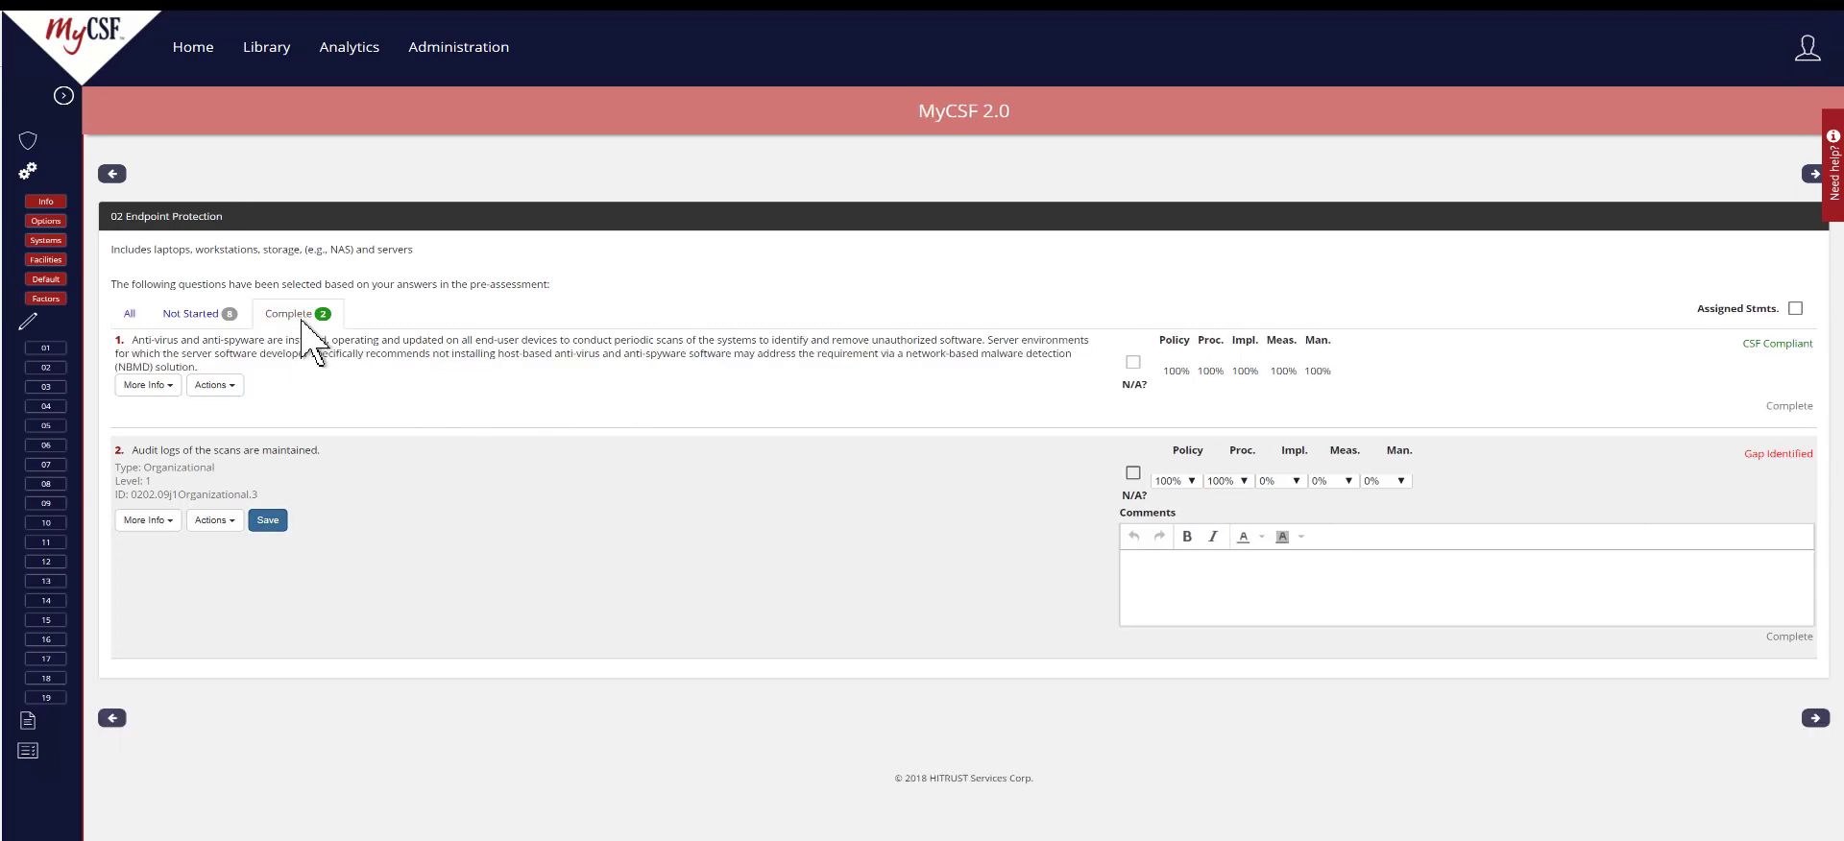
left_click(205, 324)
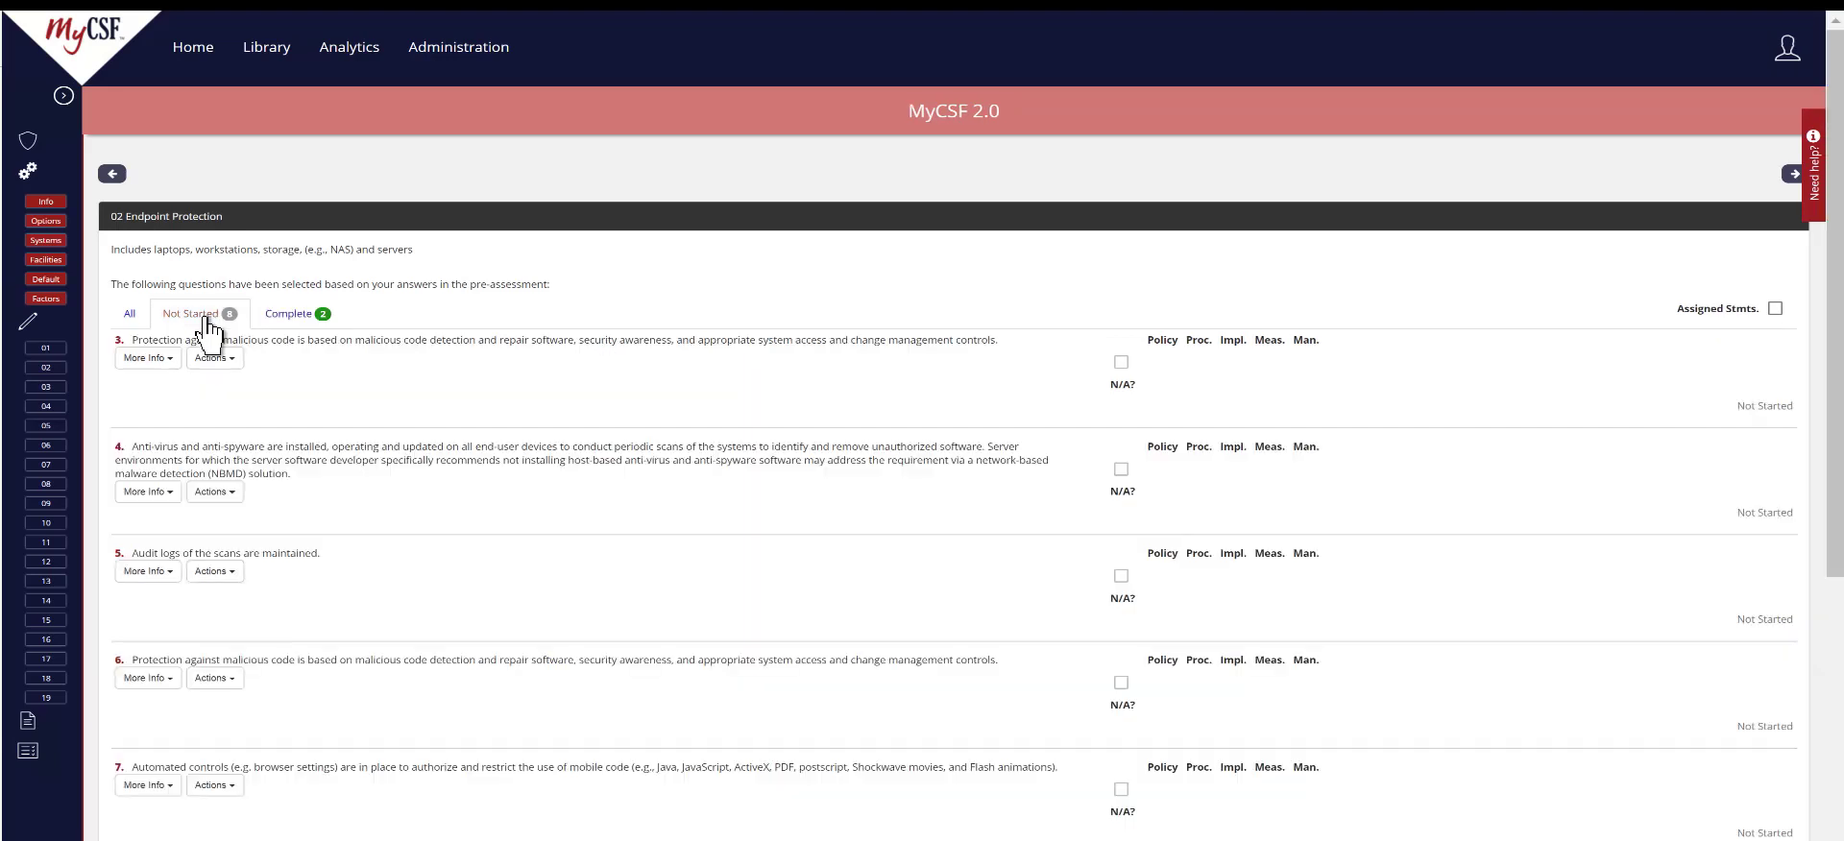
left_click(455, 576)
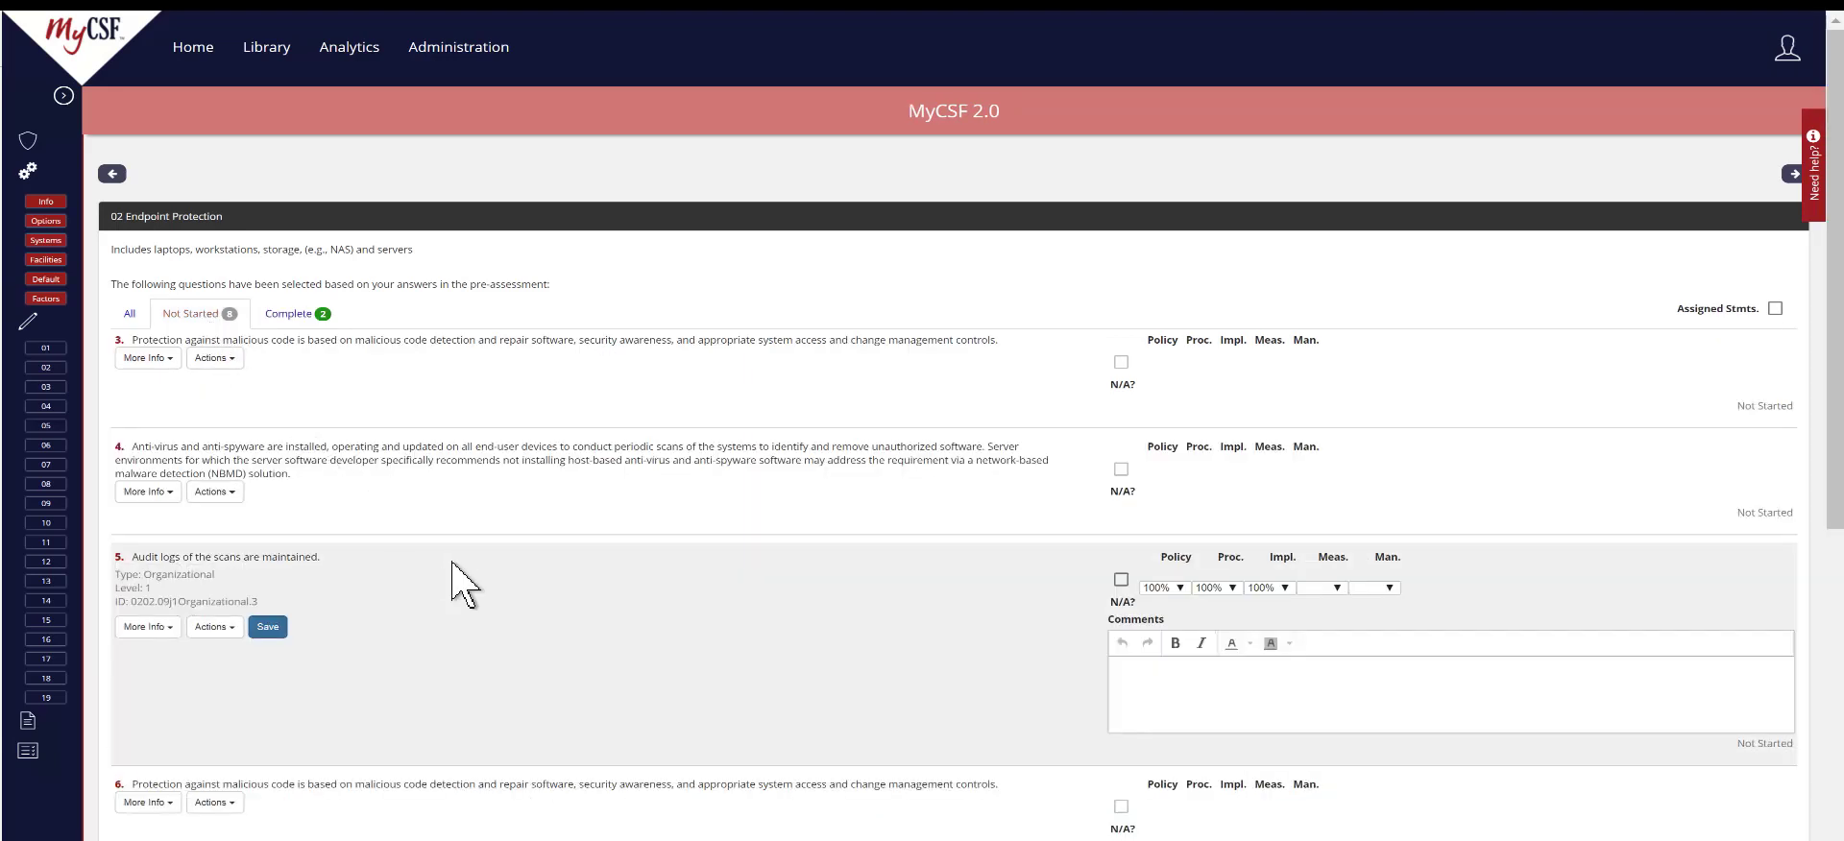
left_click(1120, 580)
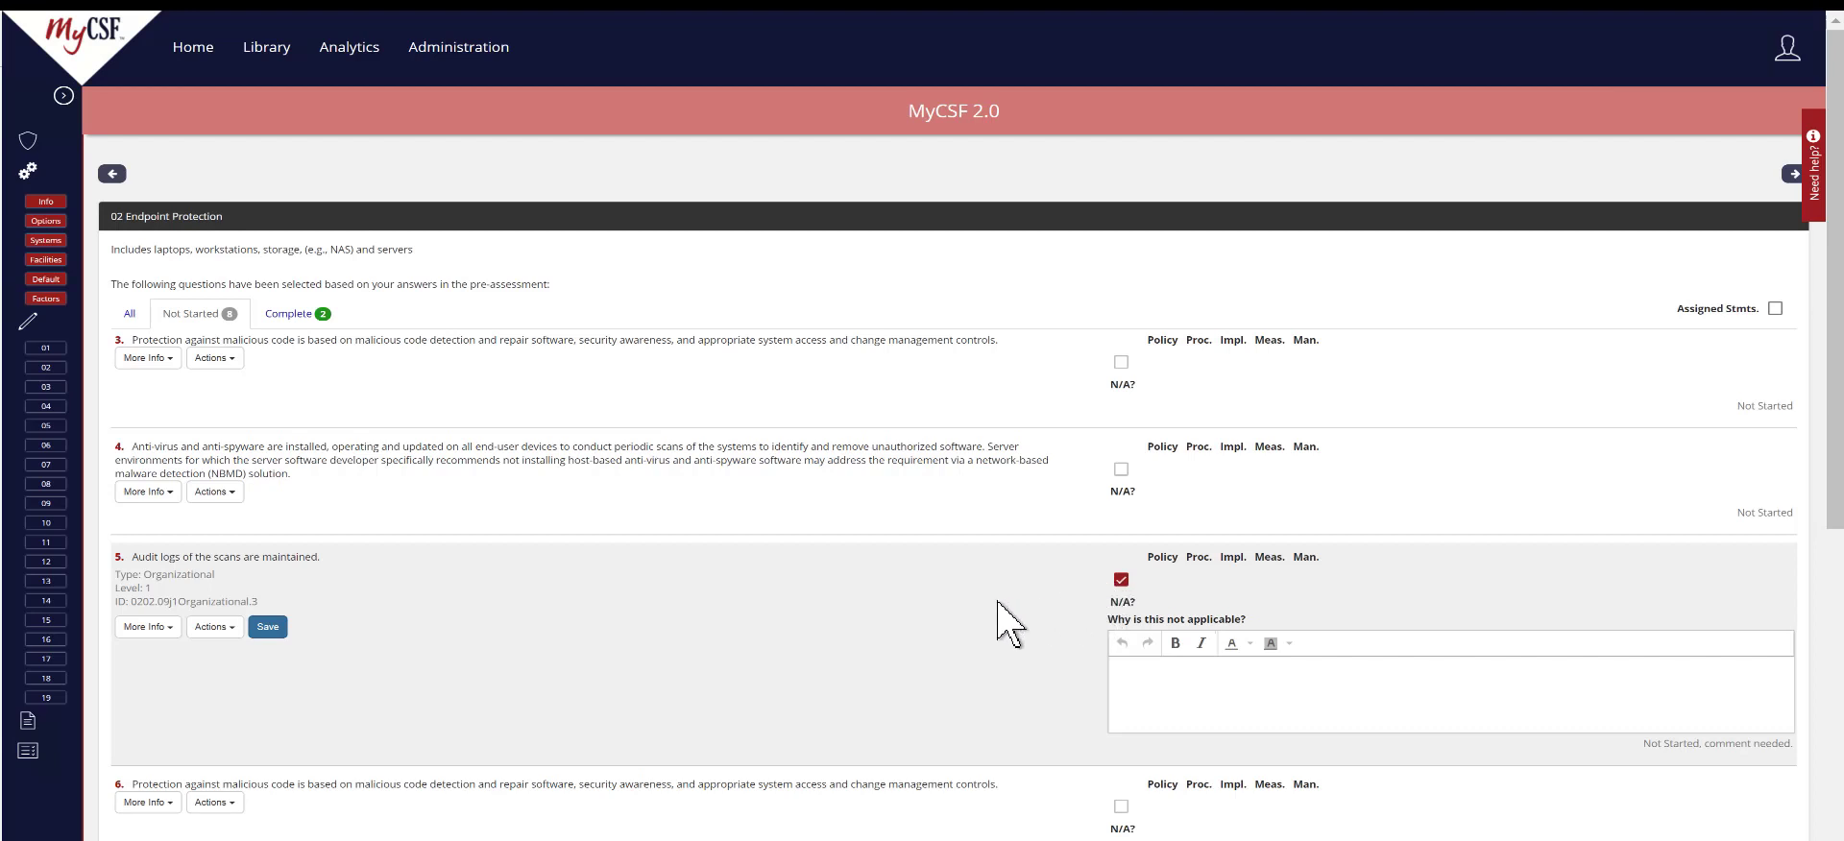
left_click(281, 631)
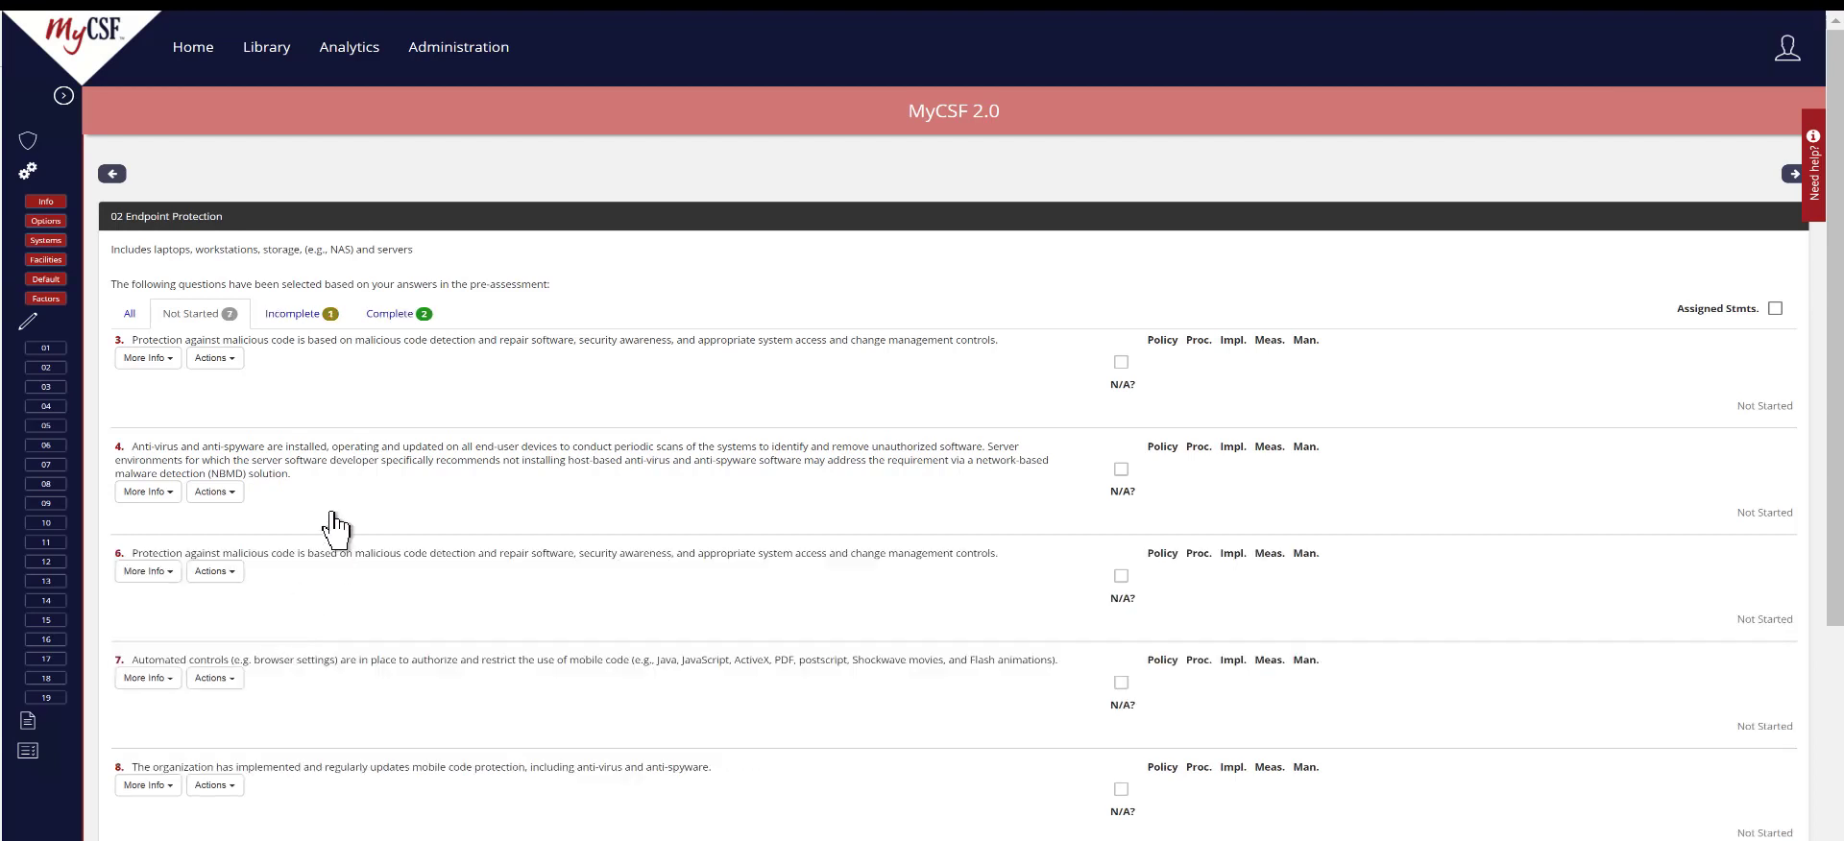
- Explain the N/A answer of incomplete statement 5 with "This is not applicable to me." and save it
left_click(288, 316)
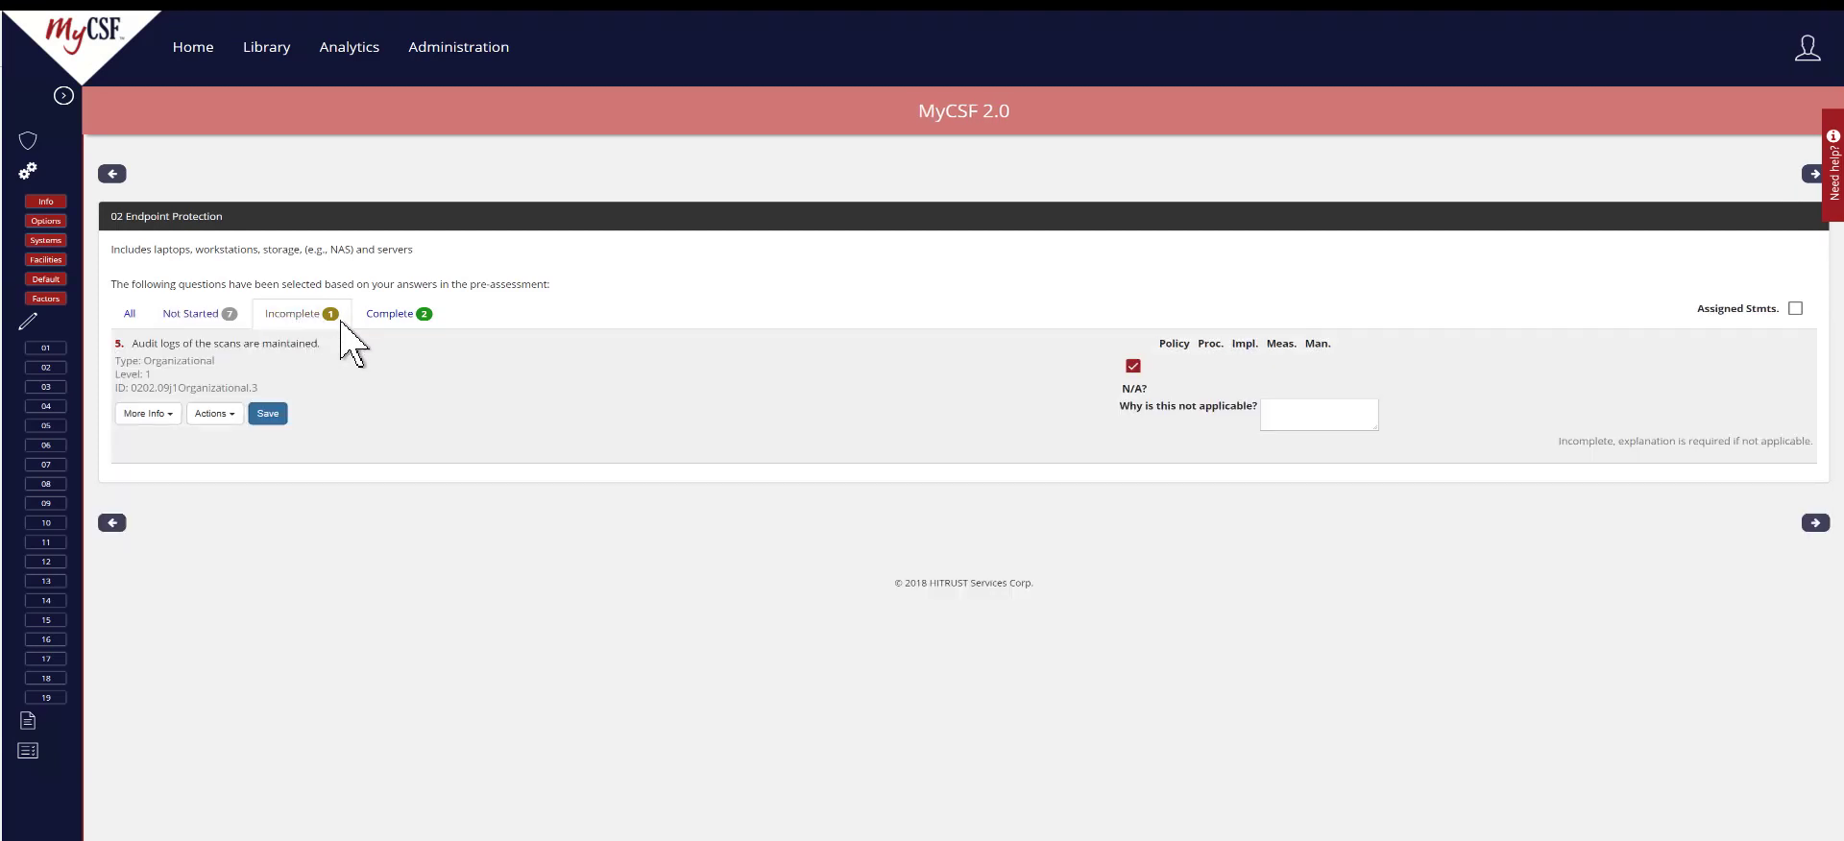
left_click(1277, 415)
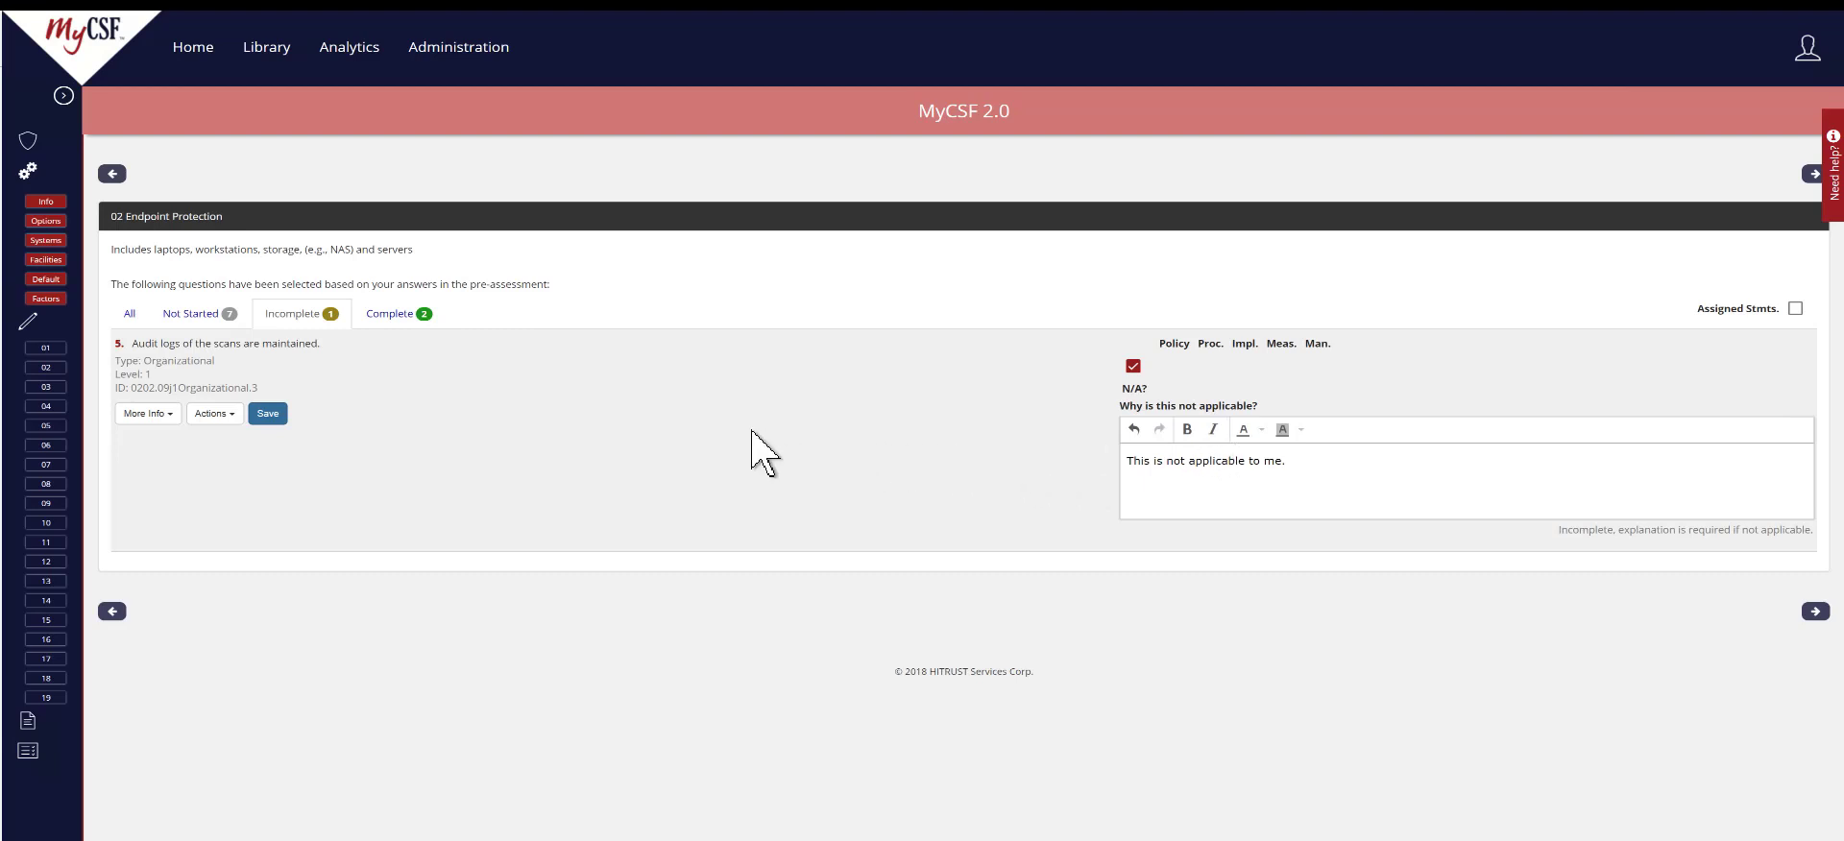
left_click(268, 415)
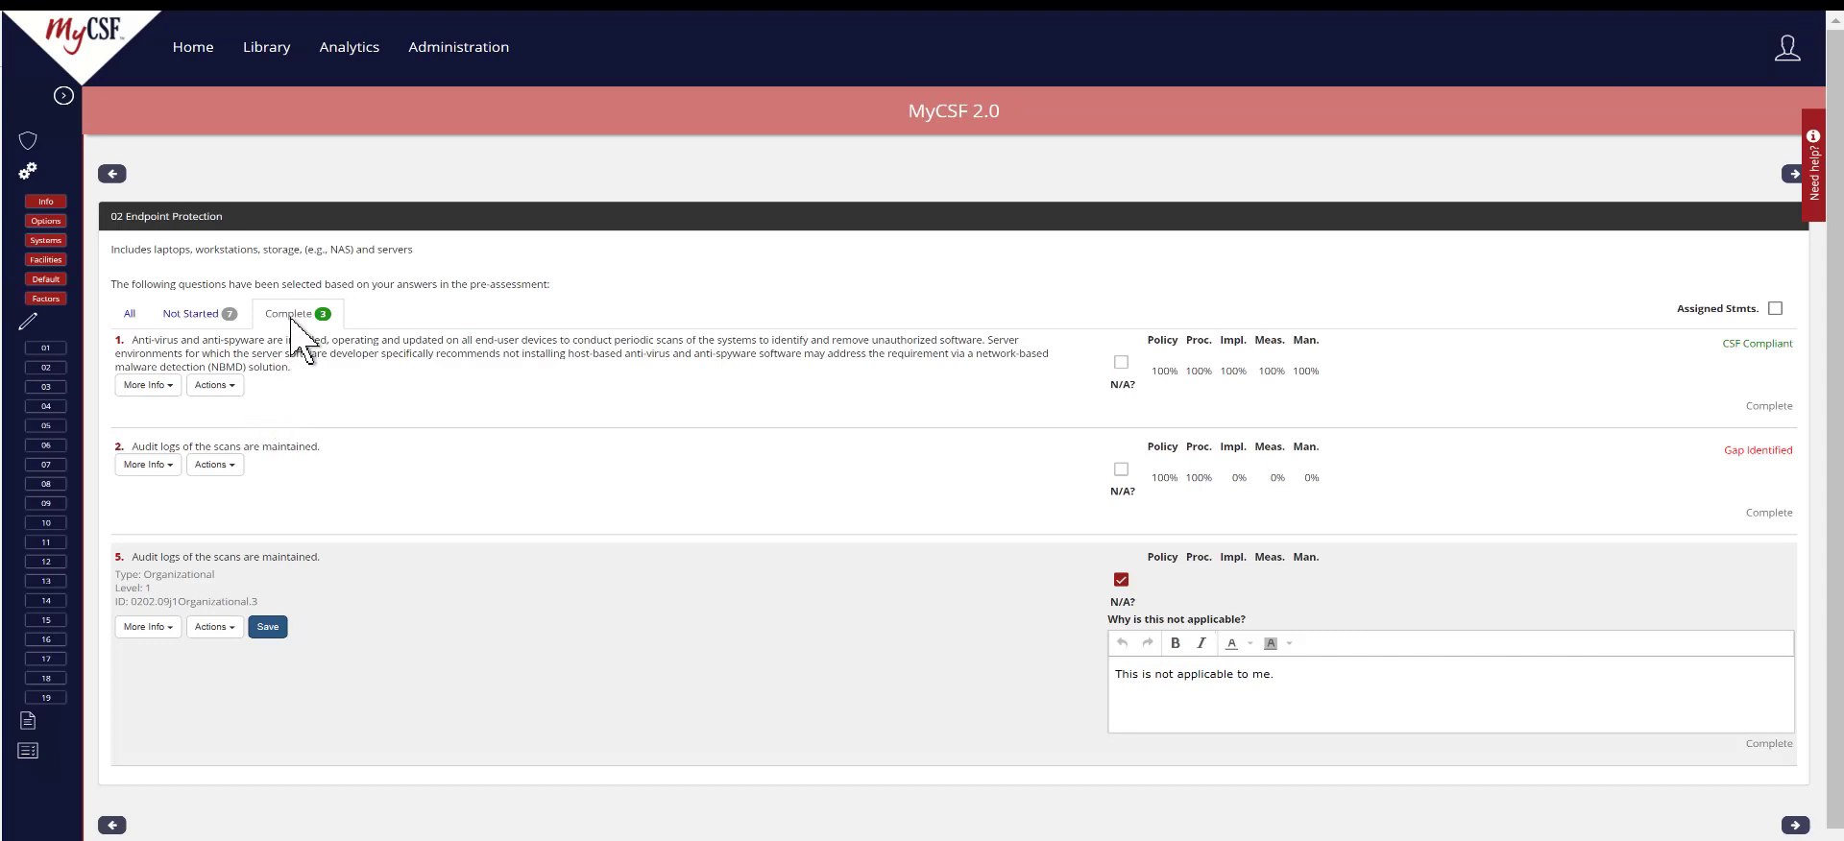
- Expand statement 3 among the statements not started and inspect its additional information options and available actions
left_click(206, 321)
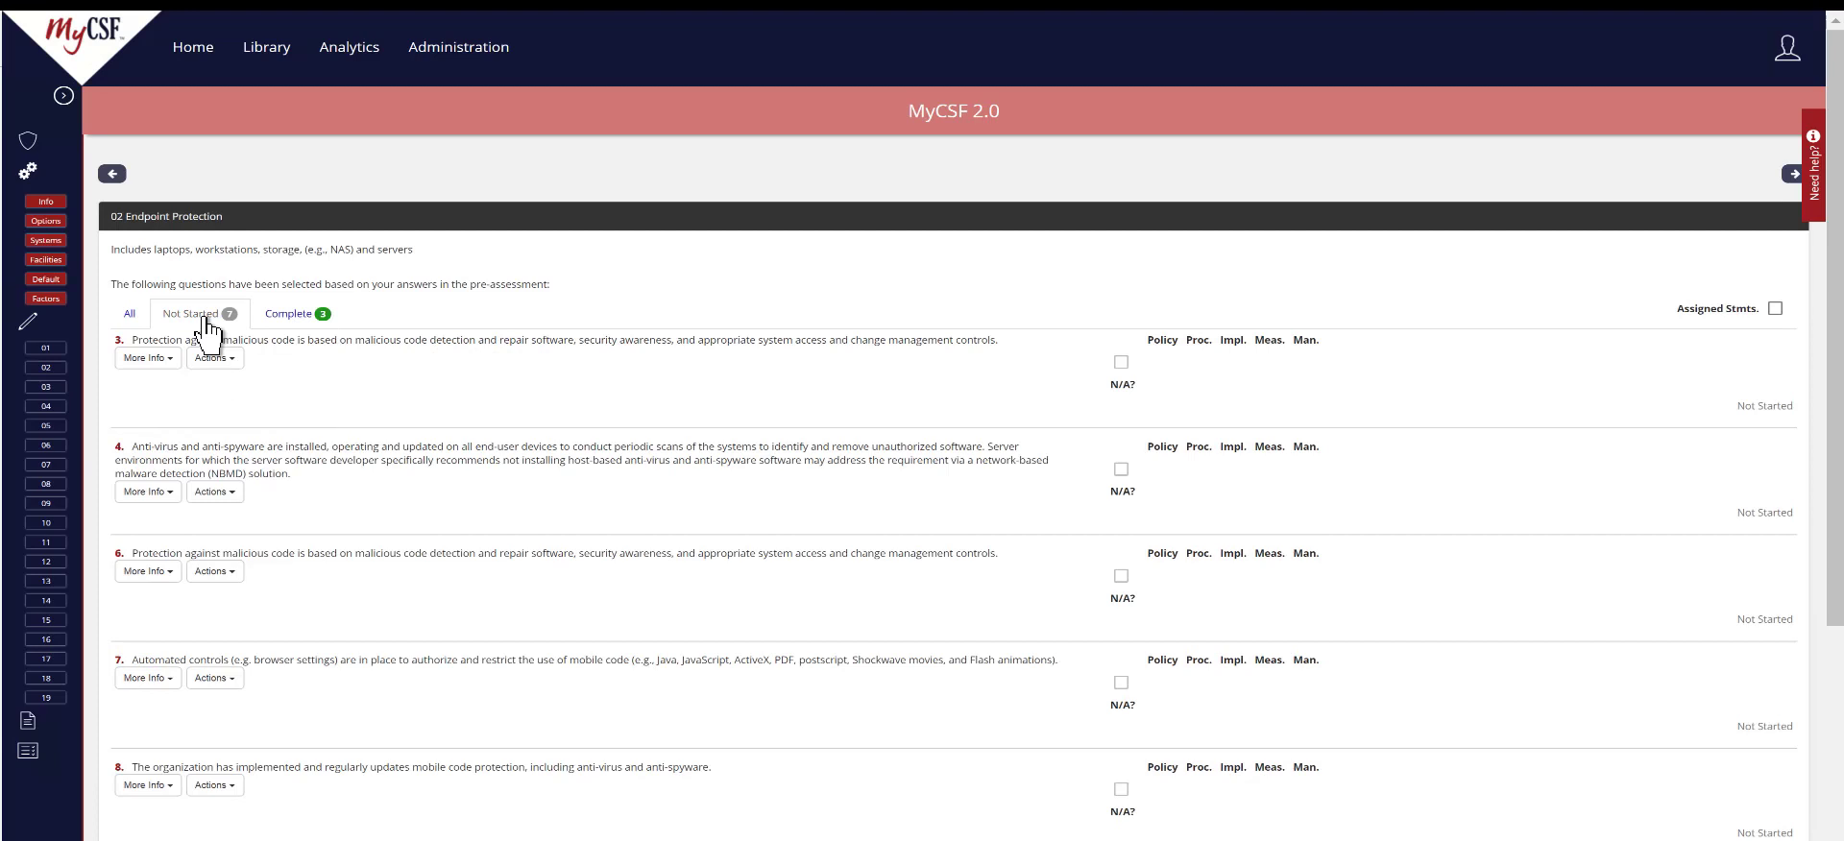
left_click(308, 399)
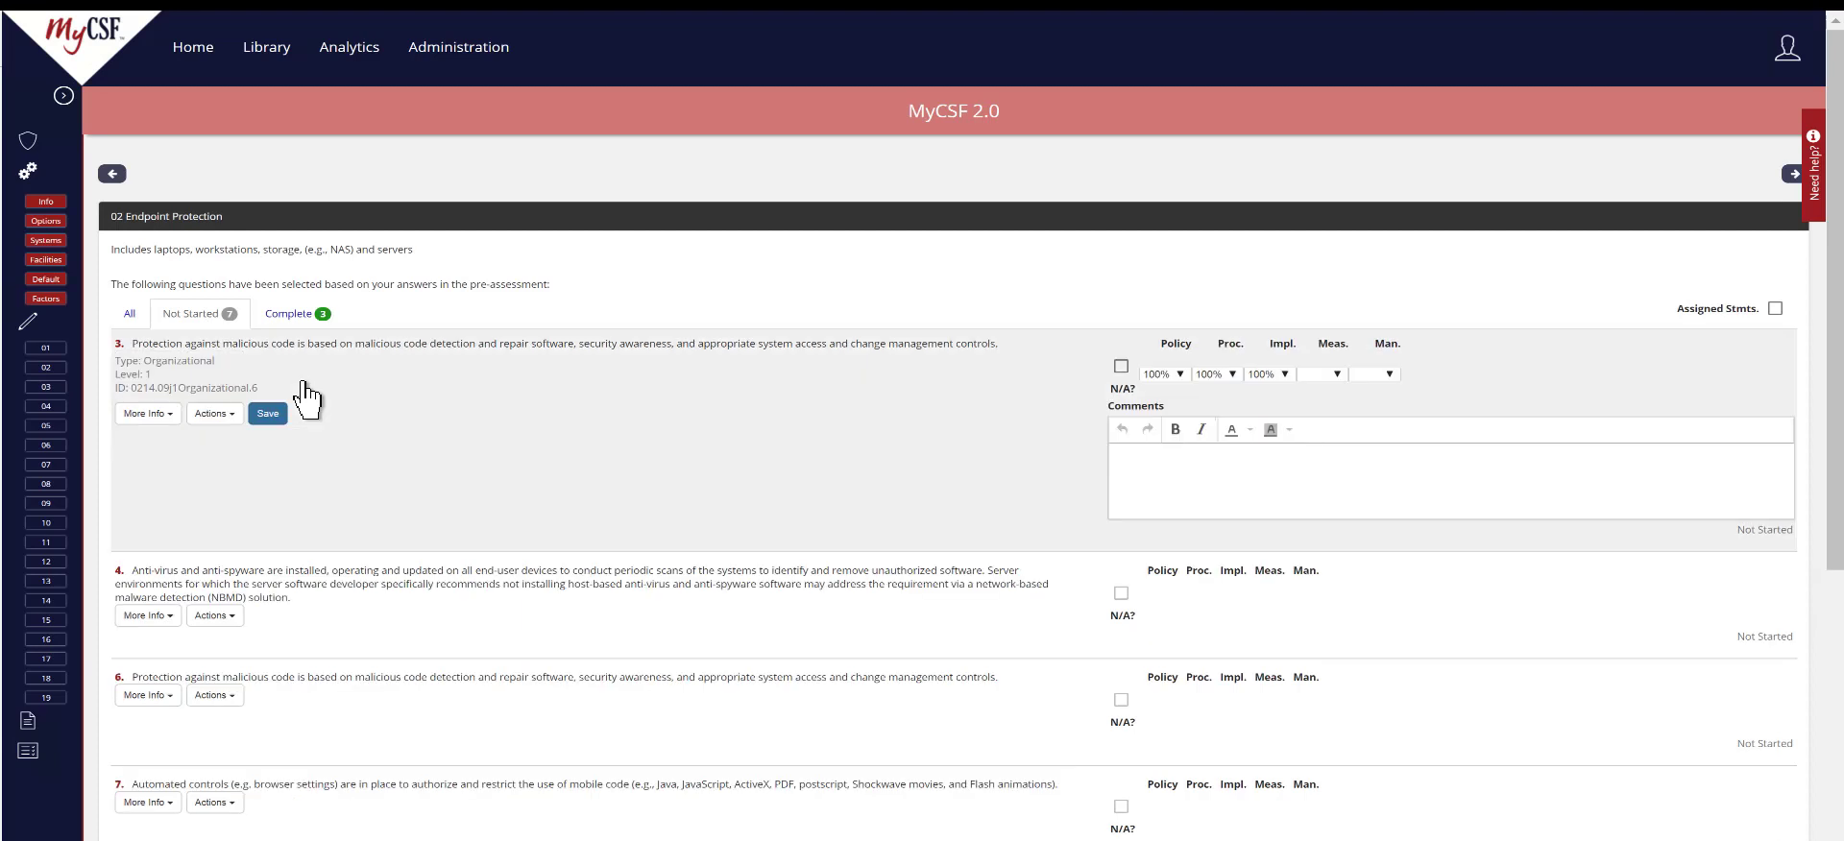
left_click(176, 417)
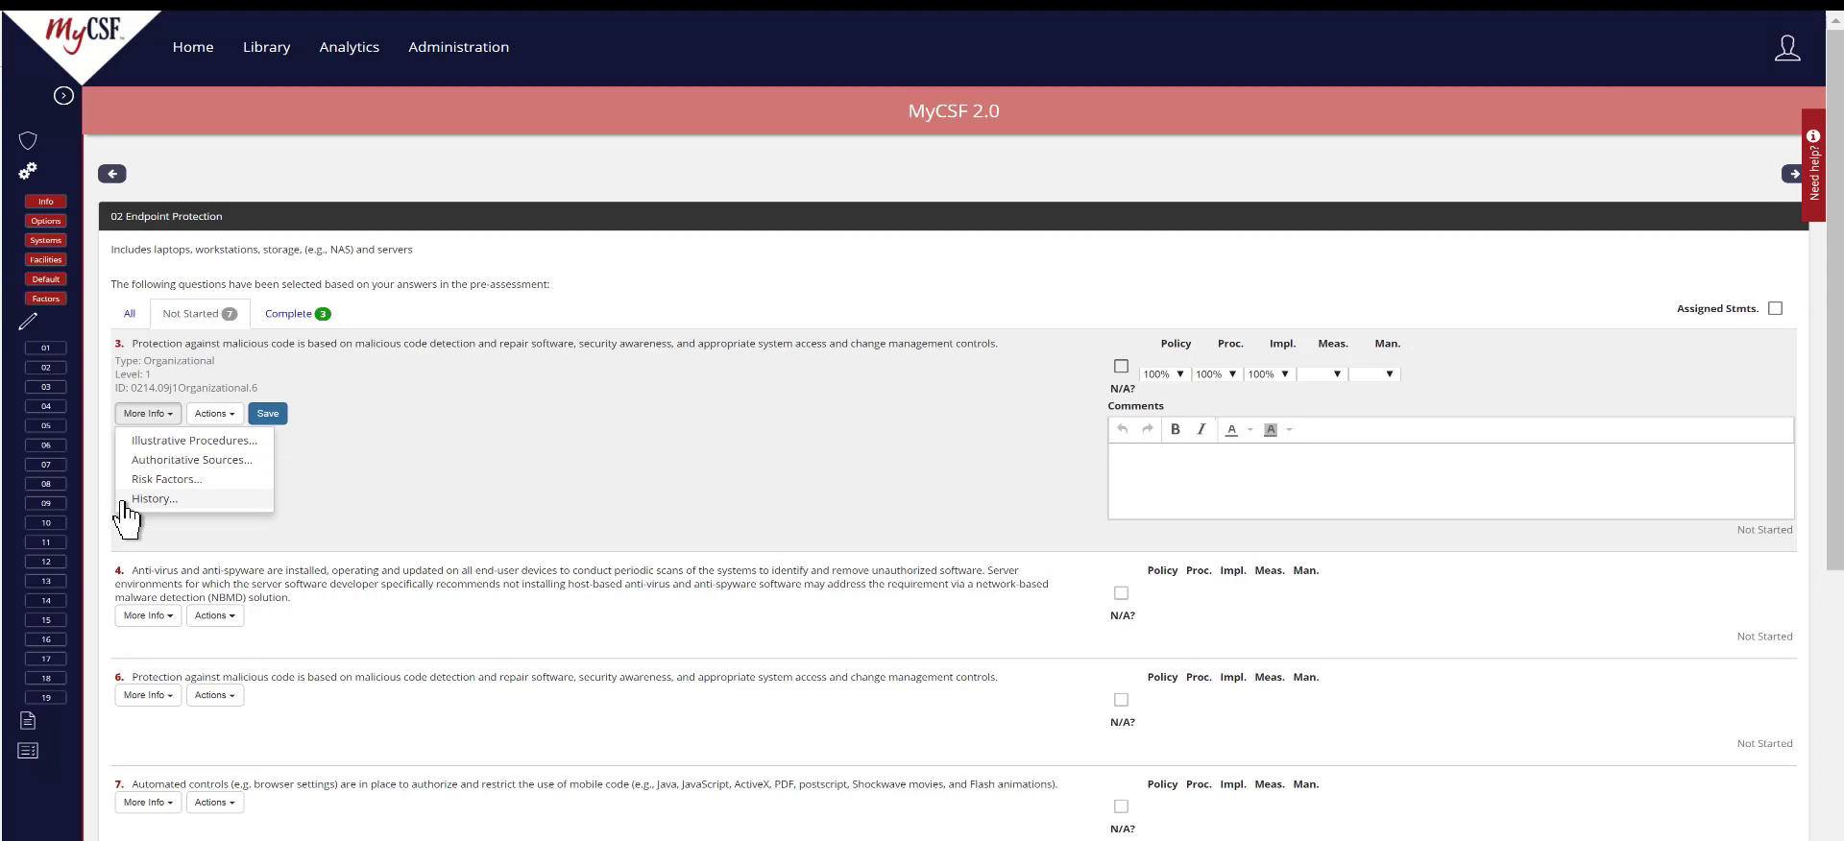
left_click(213, 413)
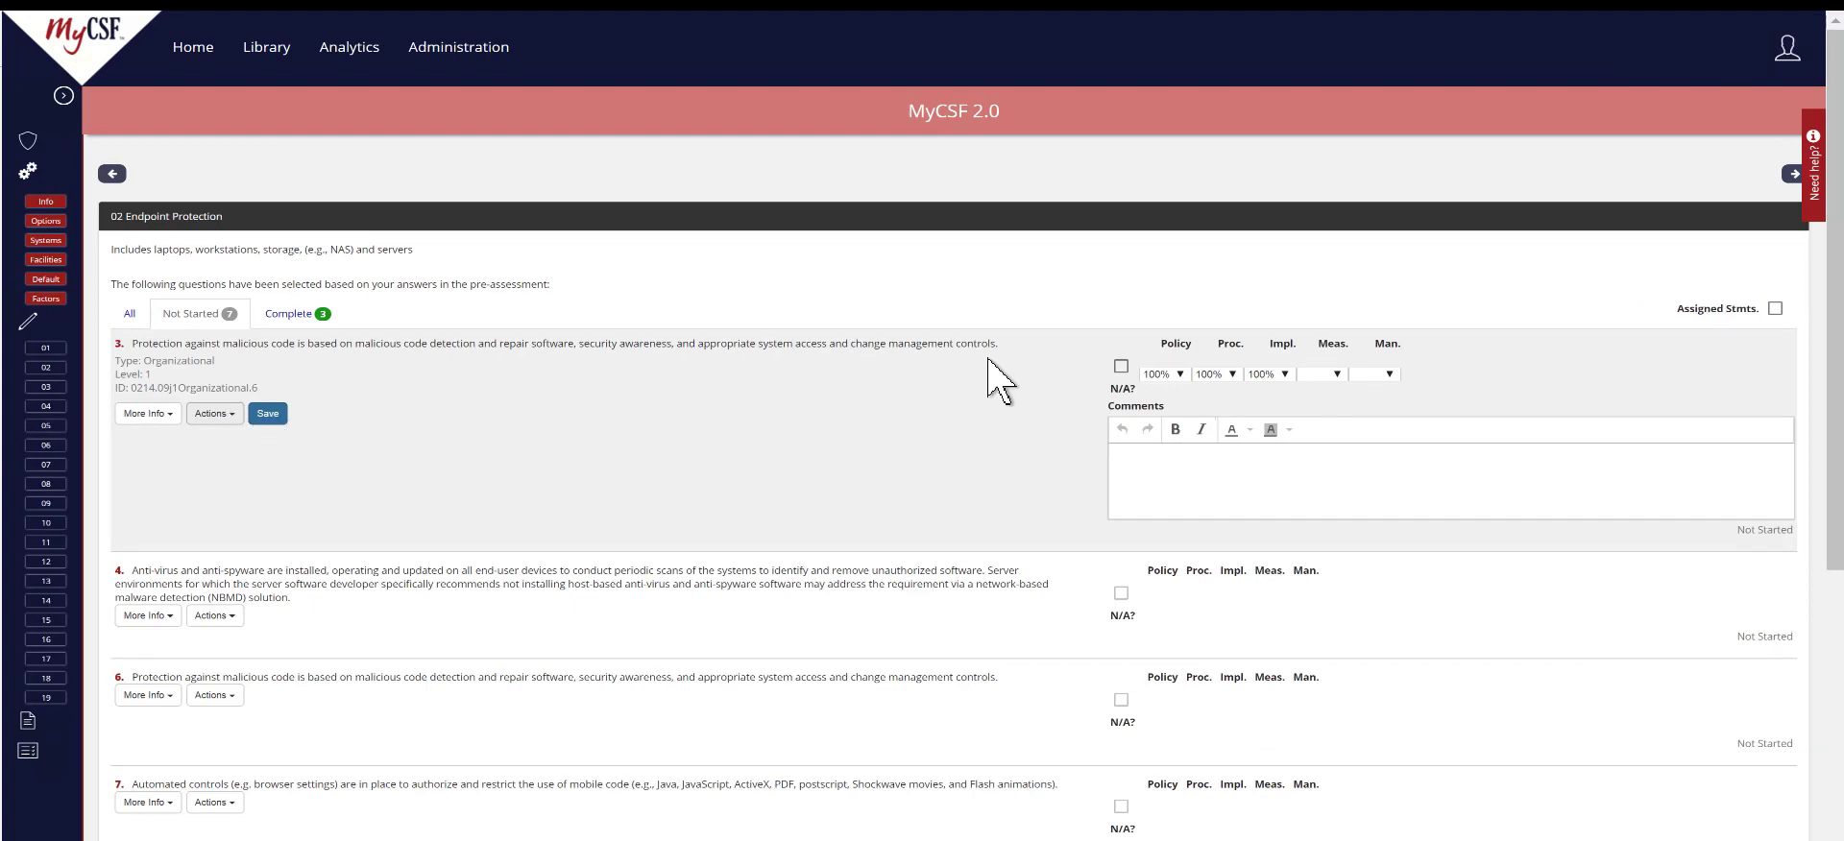
- Check the assigned-statements filter and remove it, and view the 03 Portable Media Security domain before returning to 02 Endpoint Protection
left_click(1774, 311)
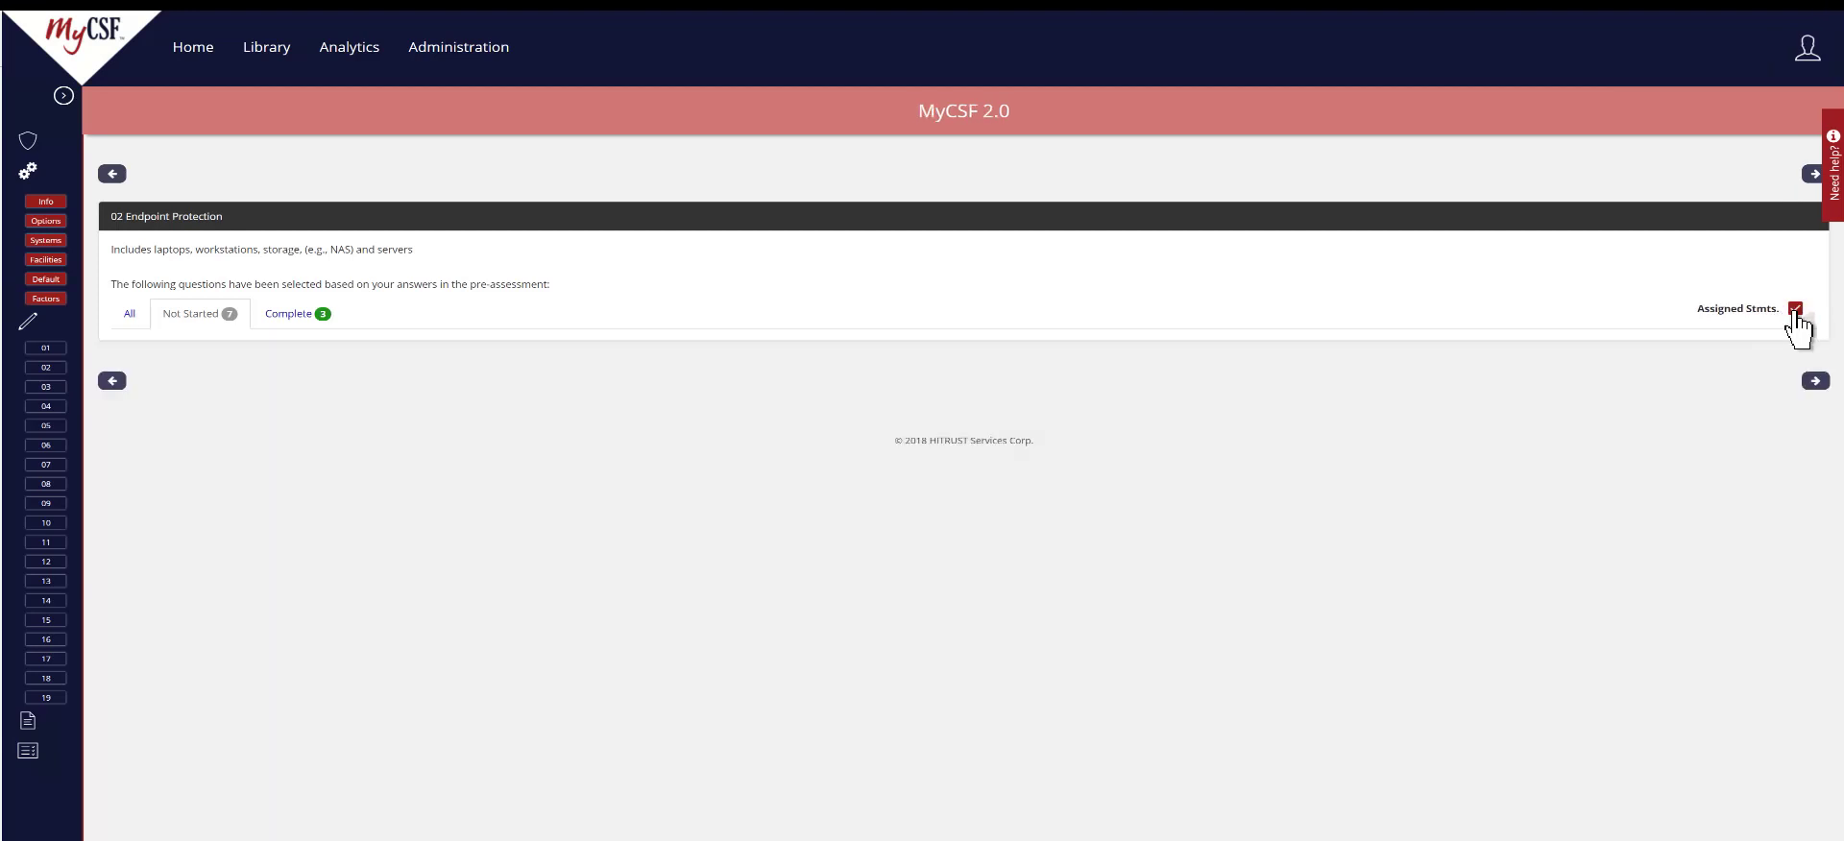
left_click(1795, 309)
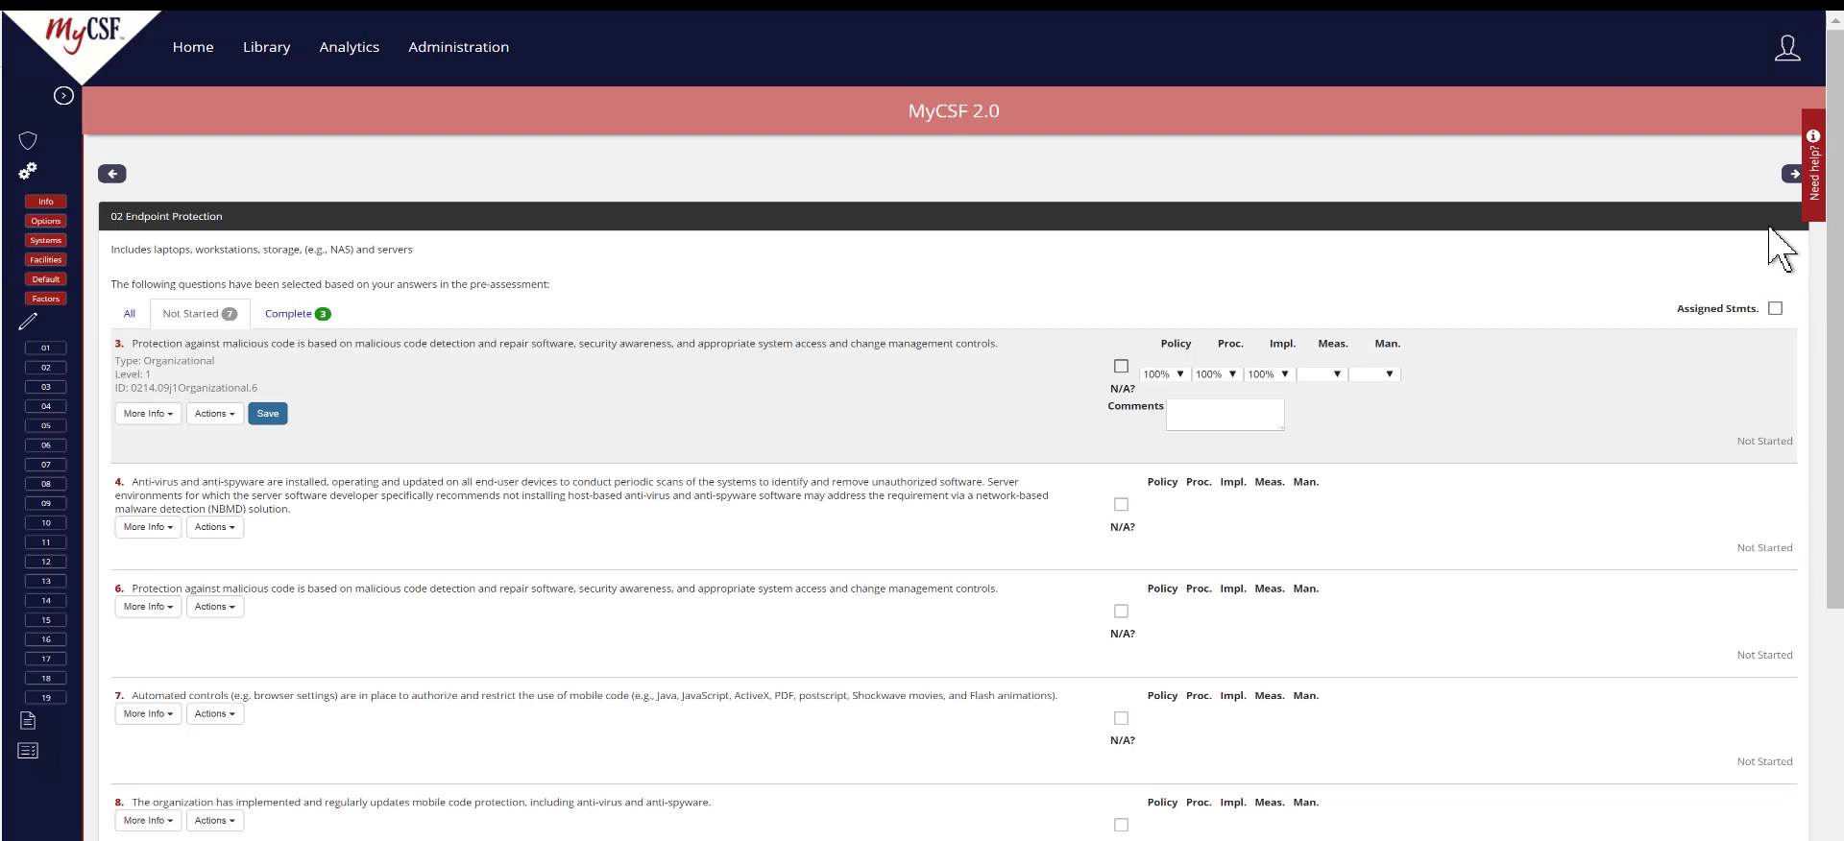
left_click(1786, 177)
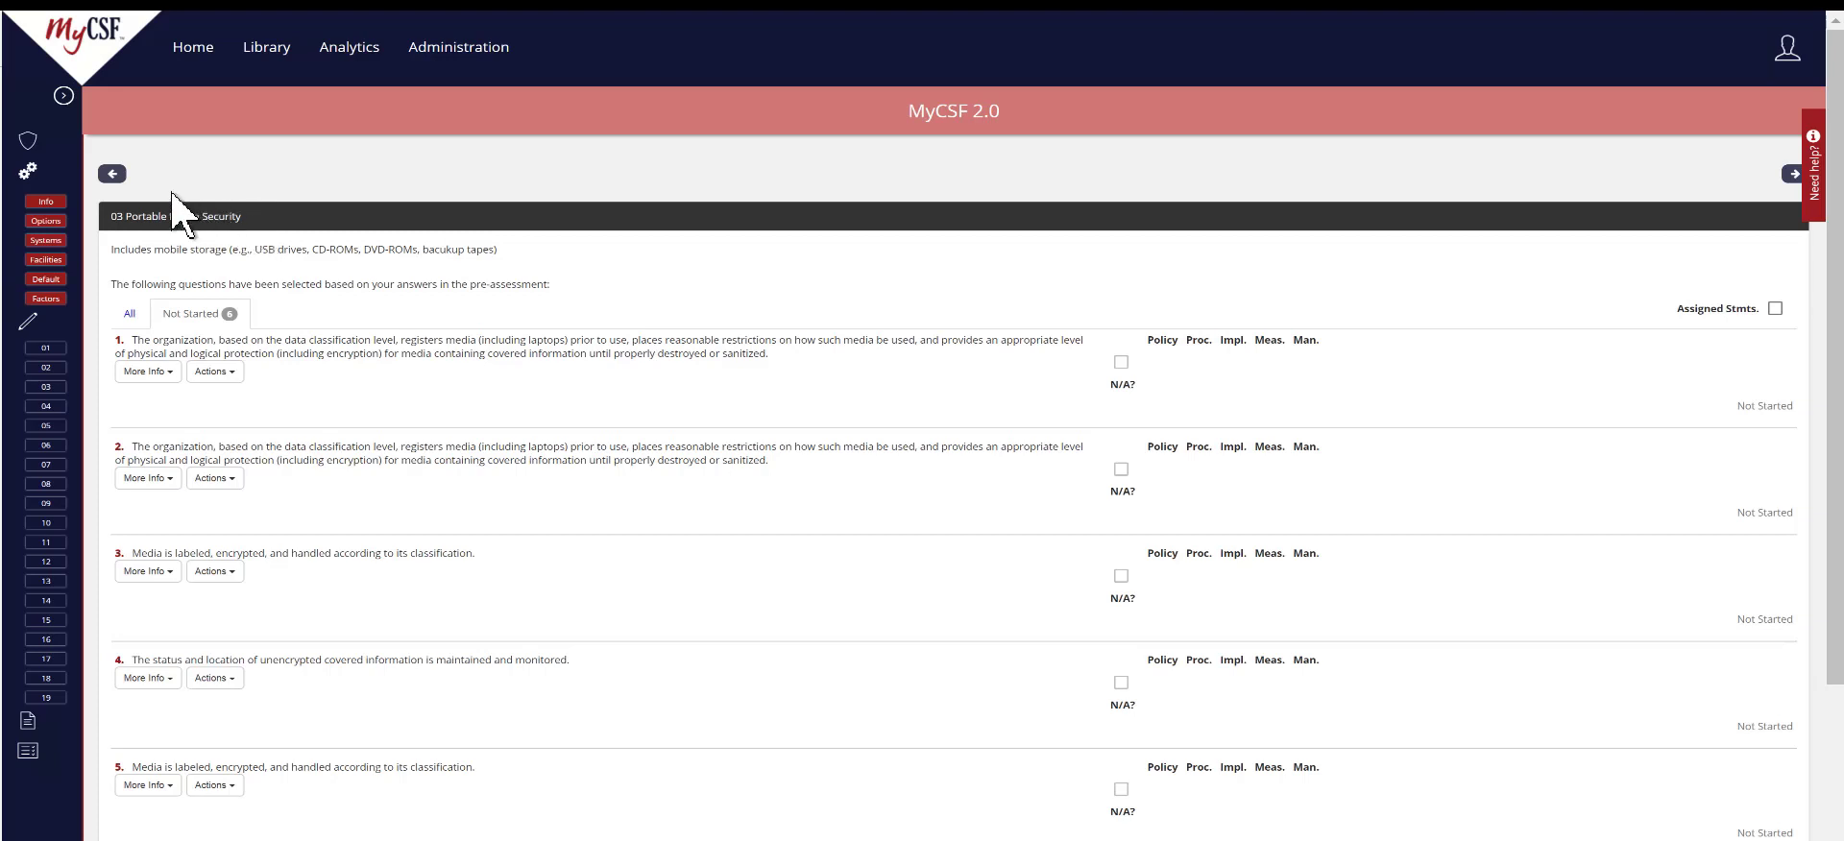
left_click(112, 175)
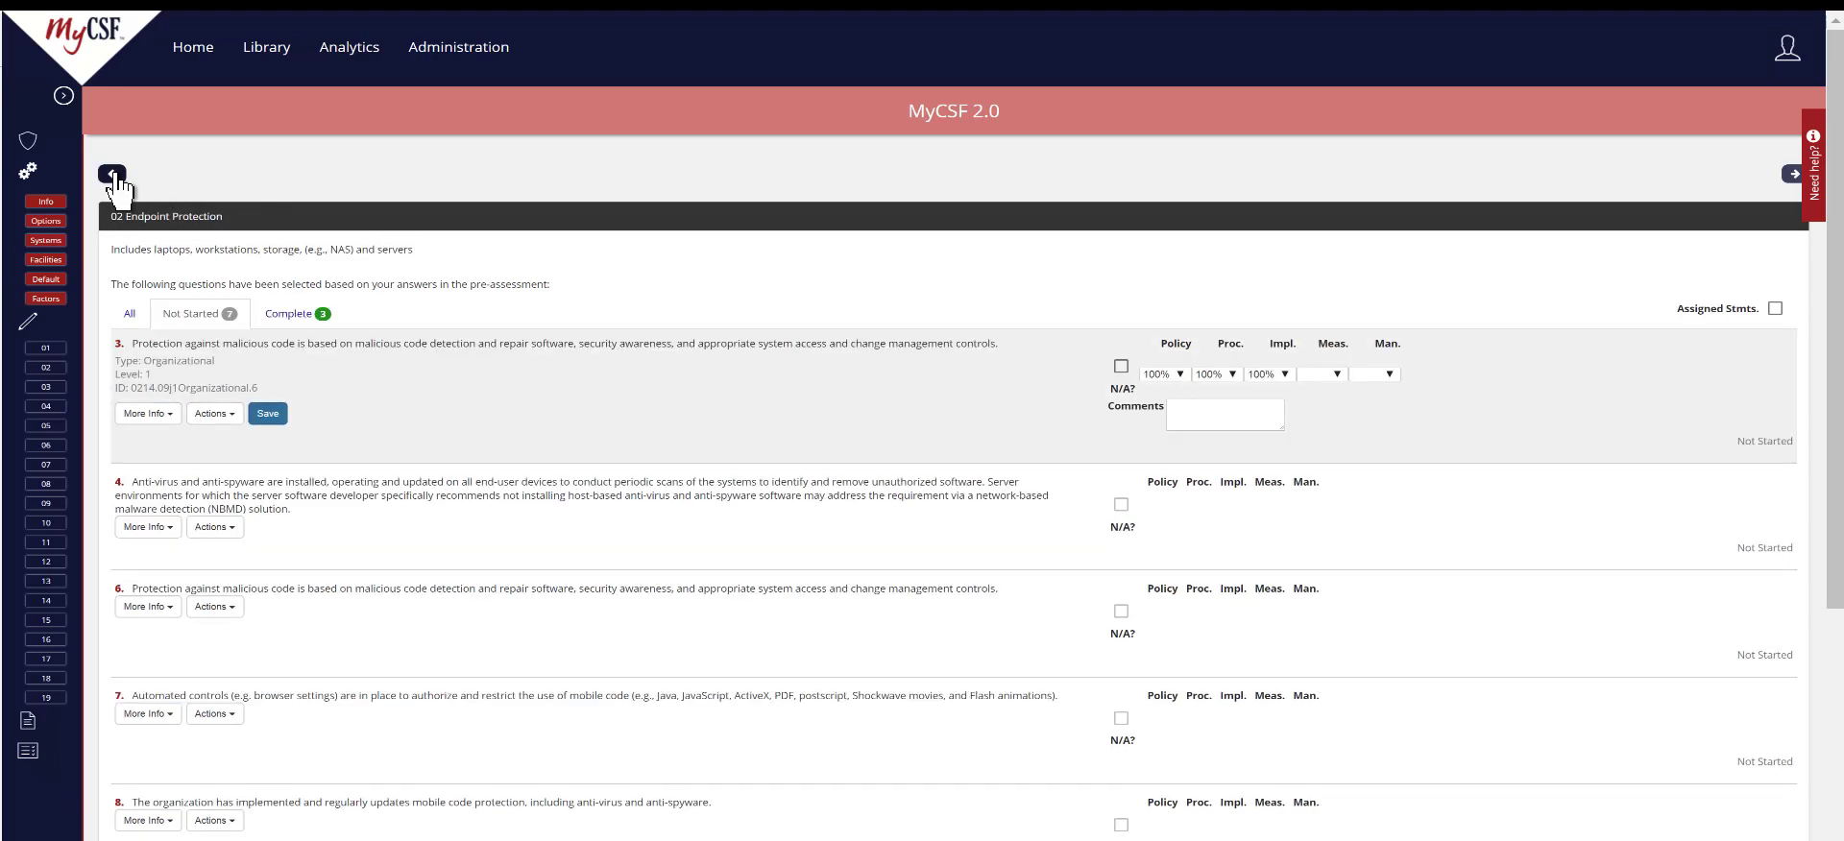